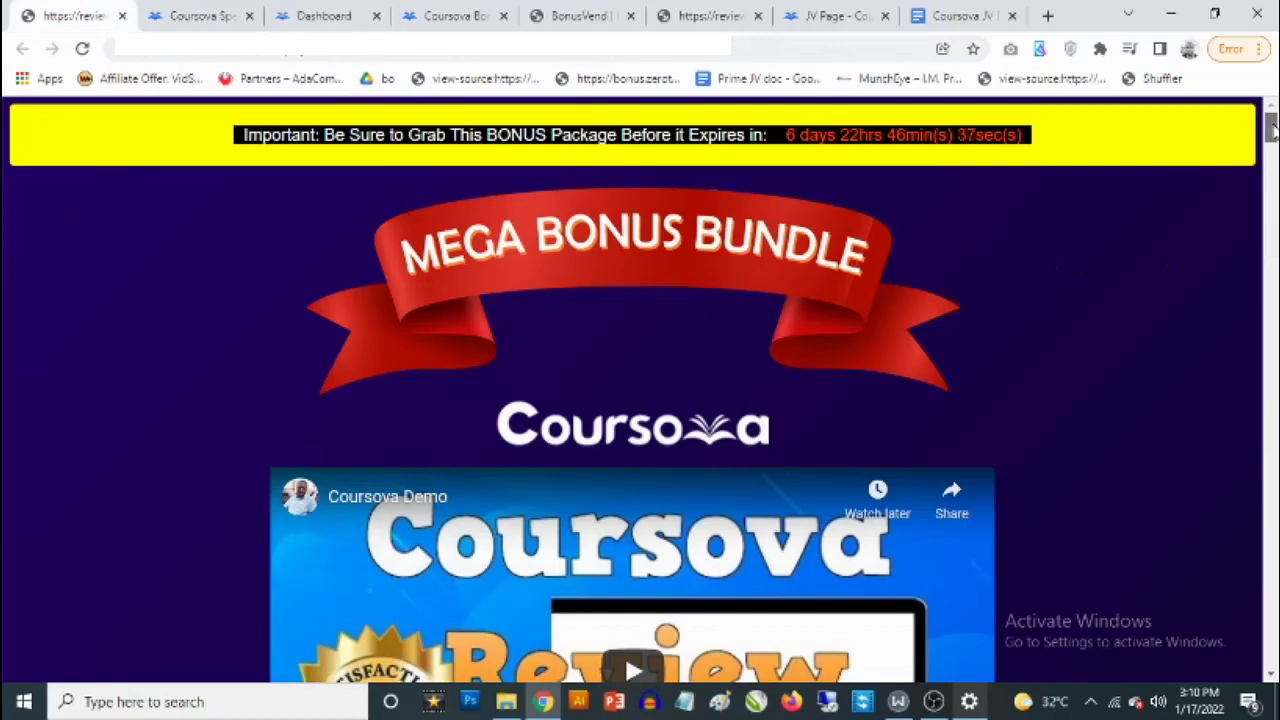
Step: Look over the Coursova mega bonus bundle page, including the listed front-end and OTO pricing options
left_click_drag(1272, 126, 1272, 145)
scroll(1272, 145, "up", 3)
left_click(455, 15)
left_click(318, 12)
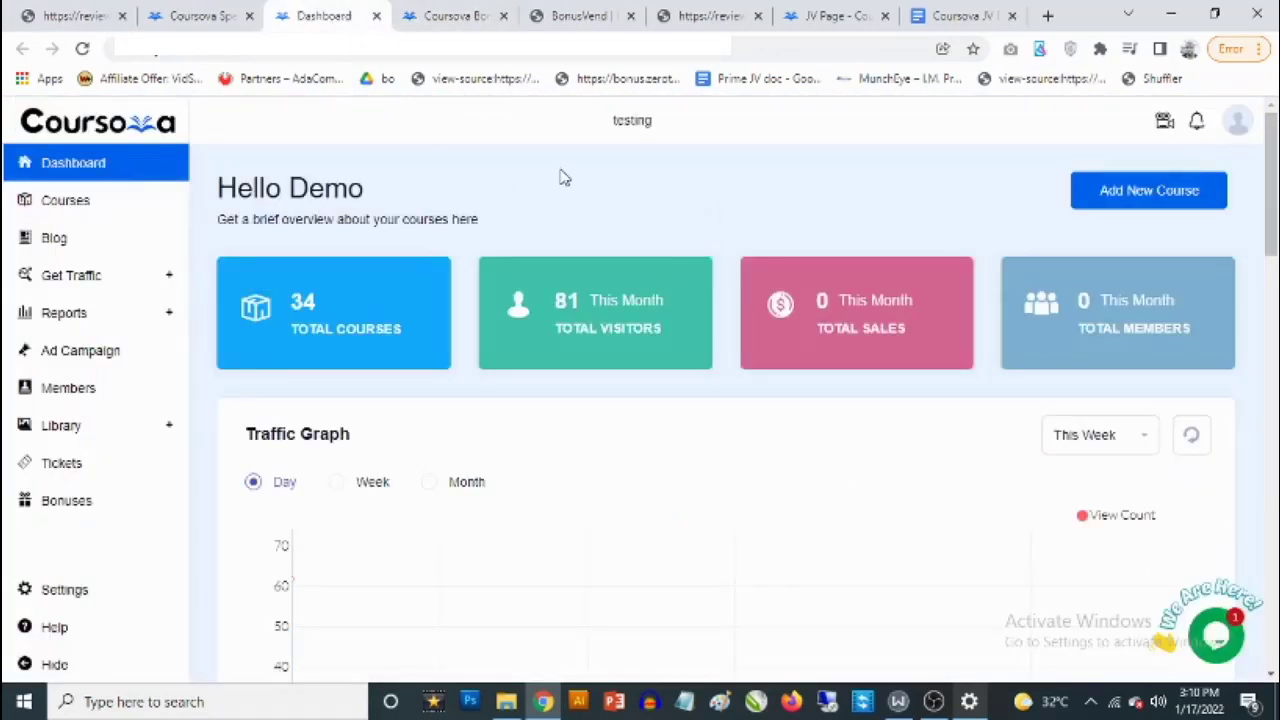
left_click(25, 14)
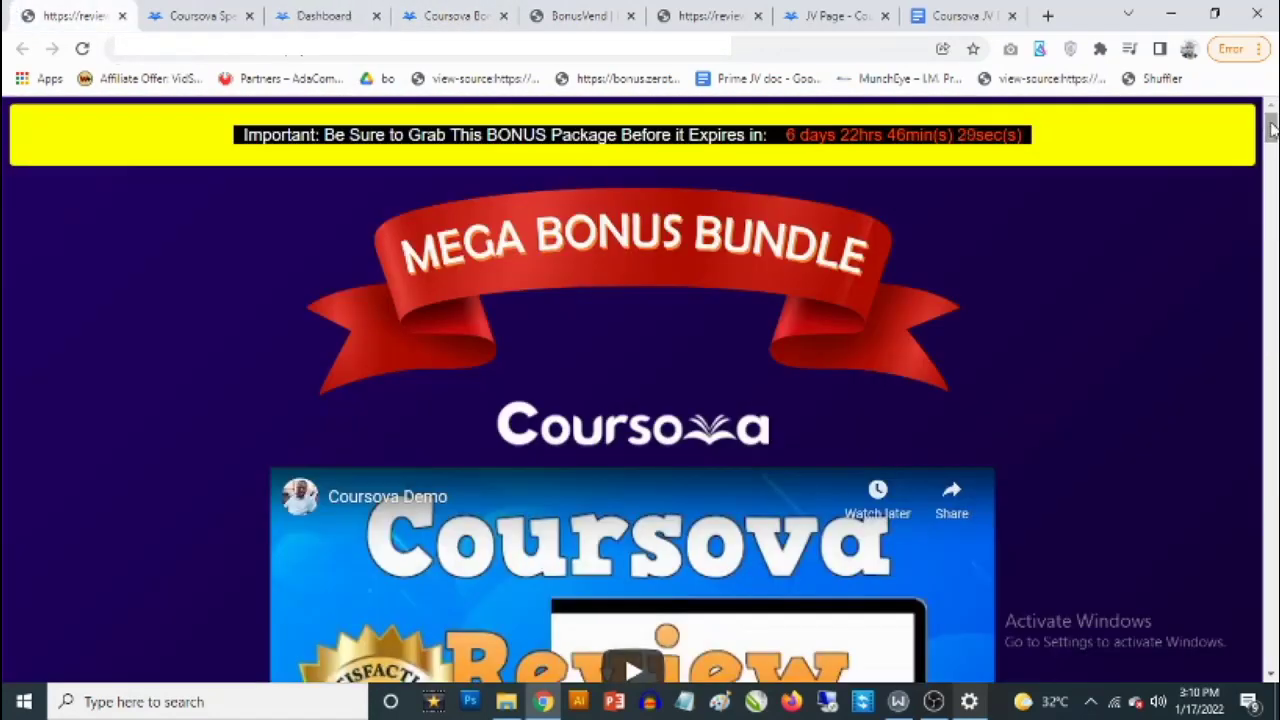
left_click_drag(1272, 128, 1272, 180)
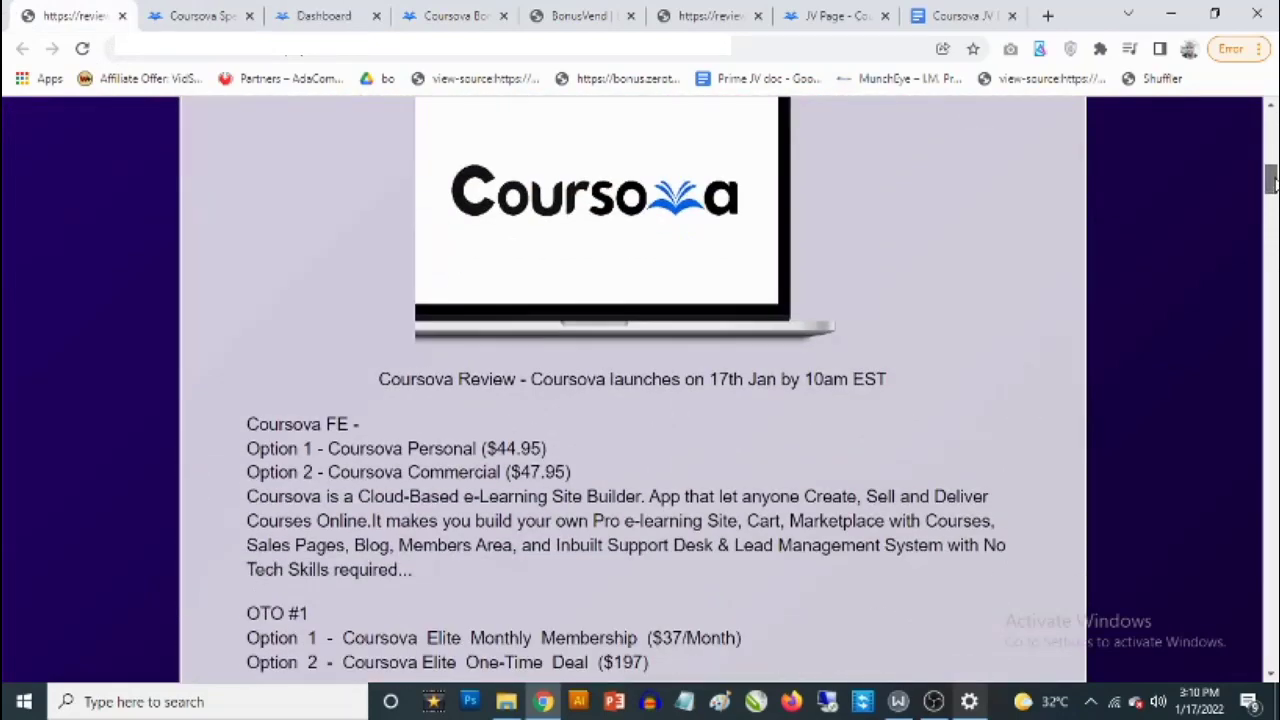
left_click_drag(1272, 178, 1272, 120)
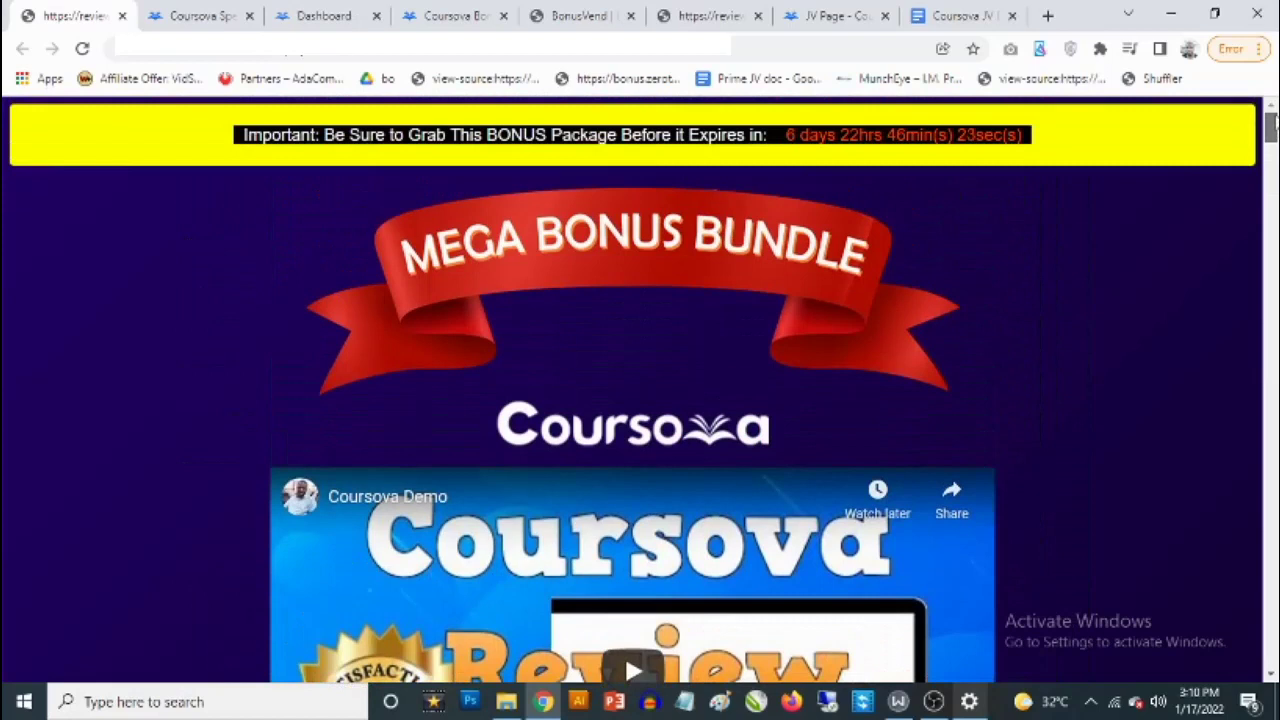
Step: Examine the Coursova sales page headline and highlight the text about 10 pre-loaded RED-HOT HD video courses
left_click(300, 15)
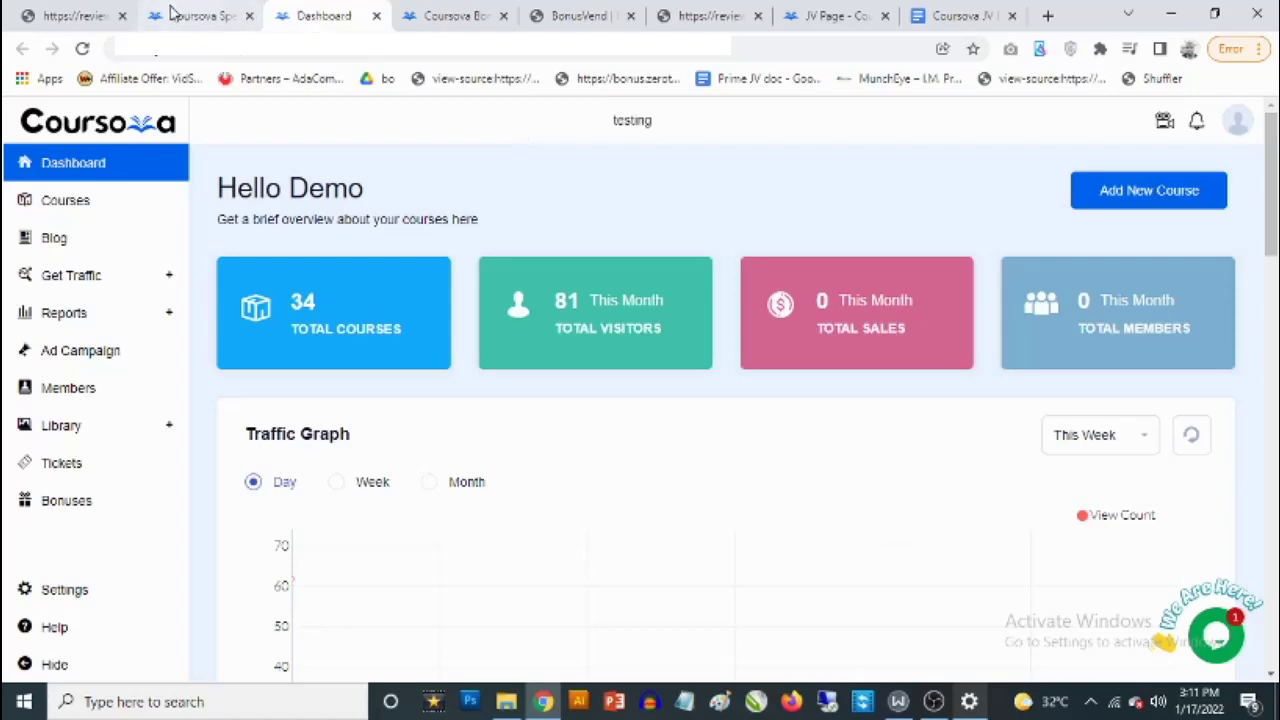
left_click(205, 18)
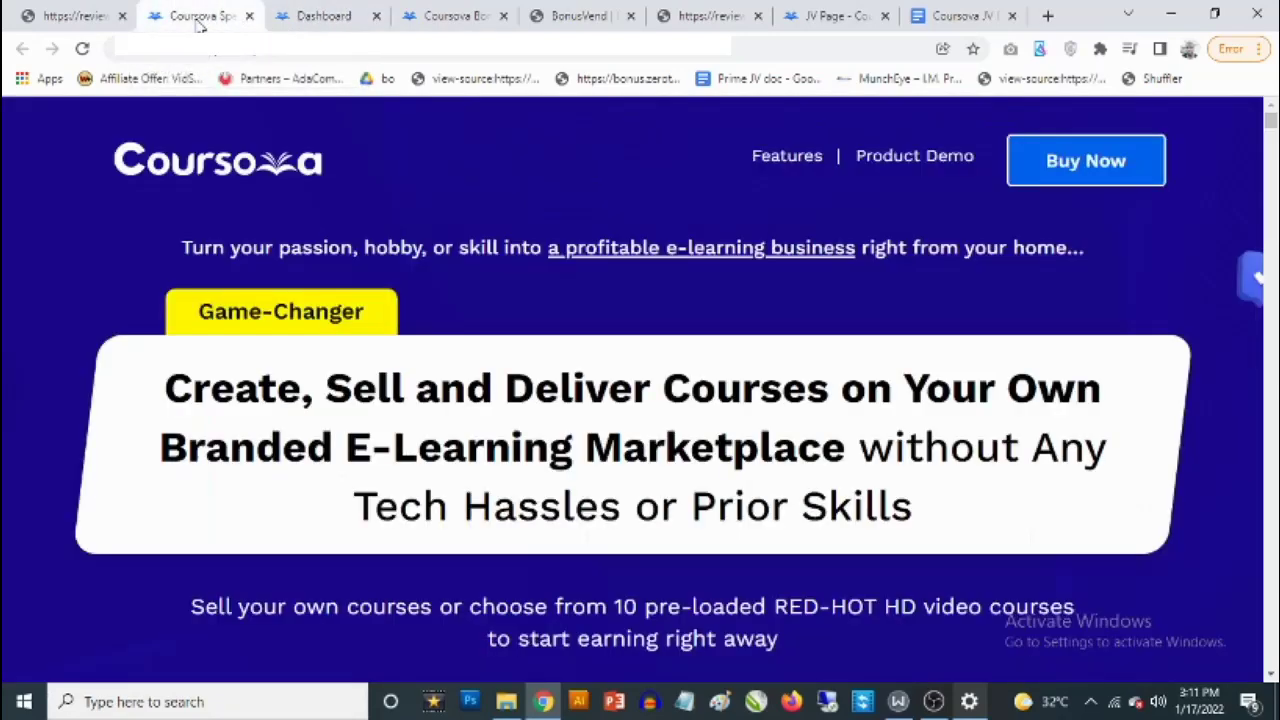
left_click(460, 17)
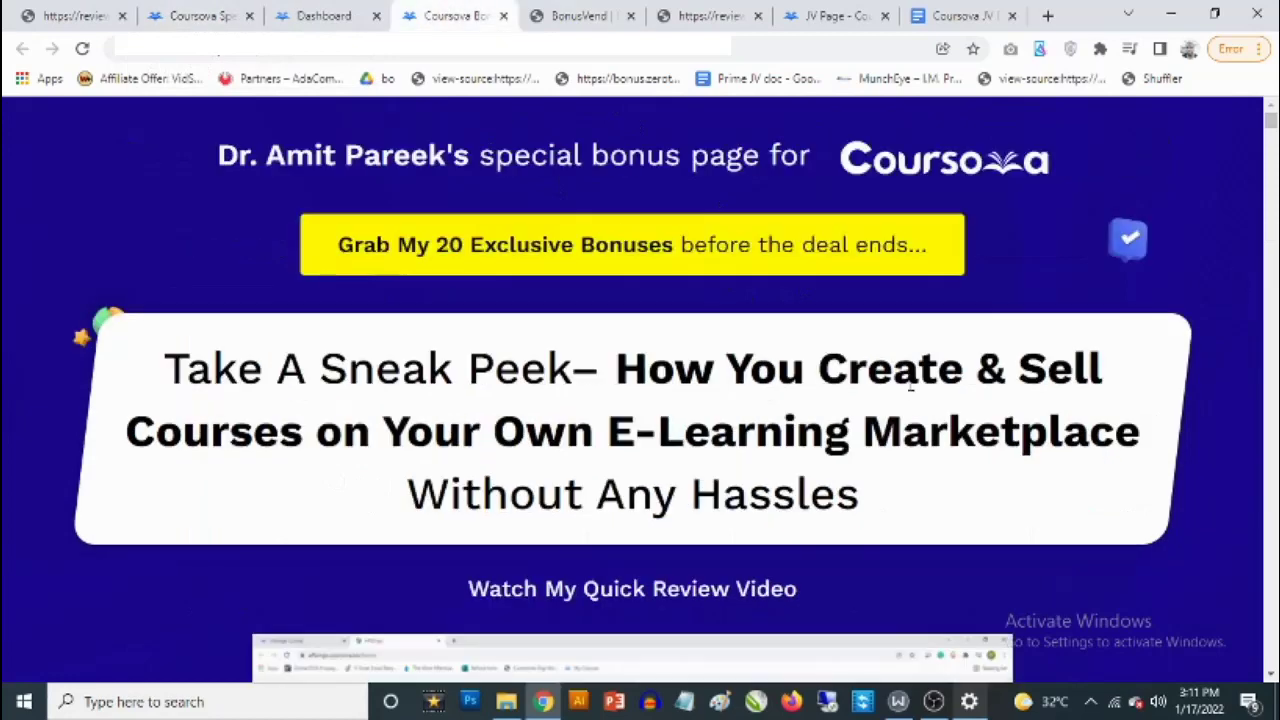
left_click(322, 15)
left_click(200, 16)
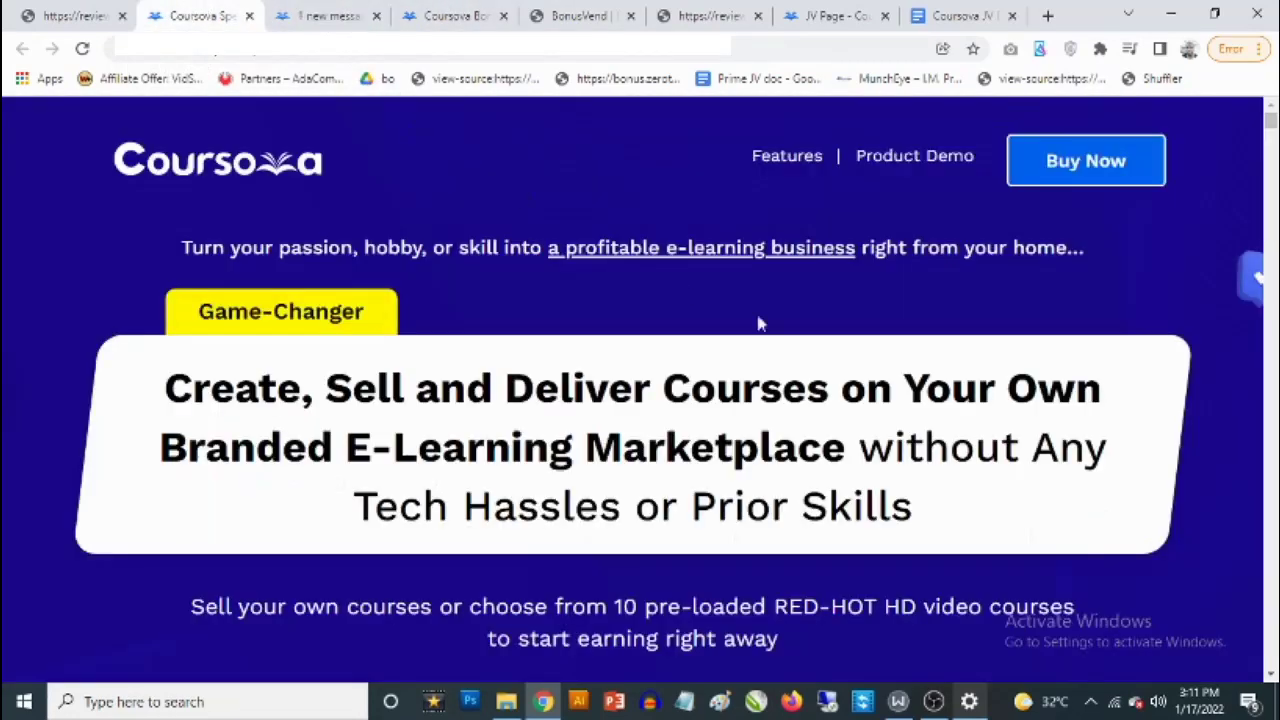
scroll(848, 538, "down", 1)
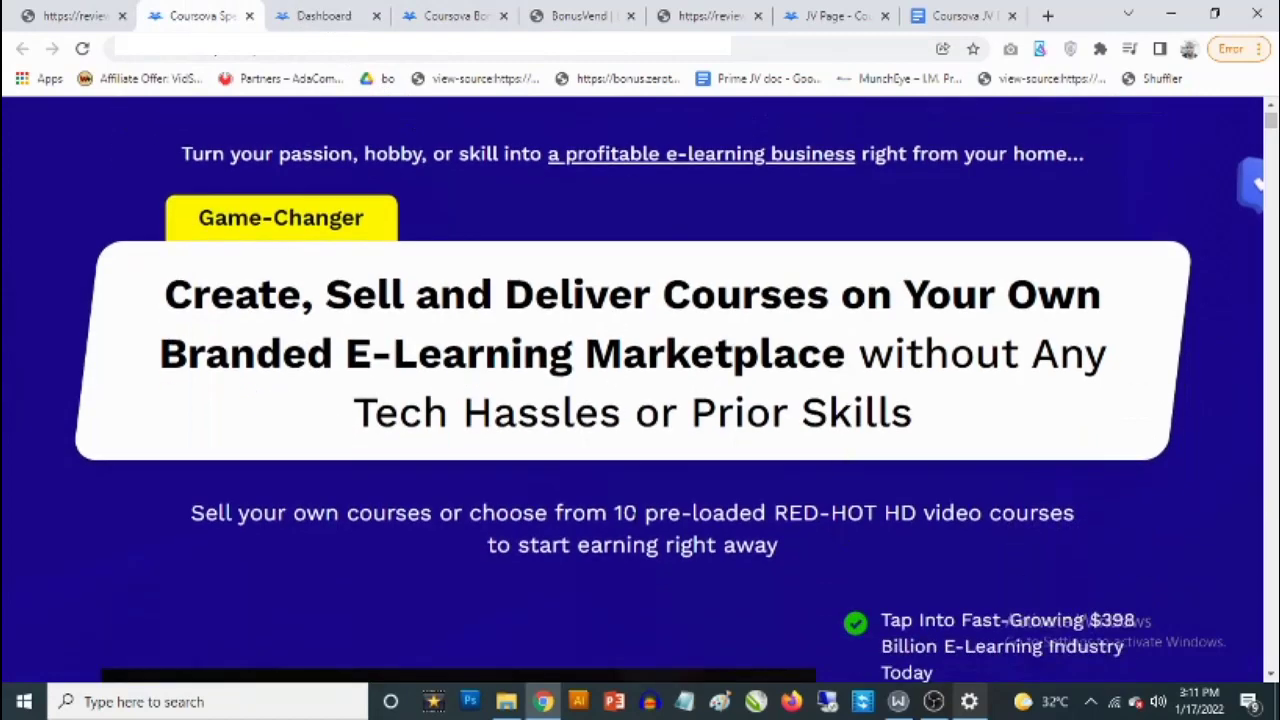
left_click_drag(616, 512, 970, 537)
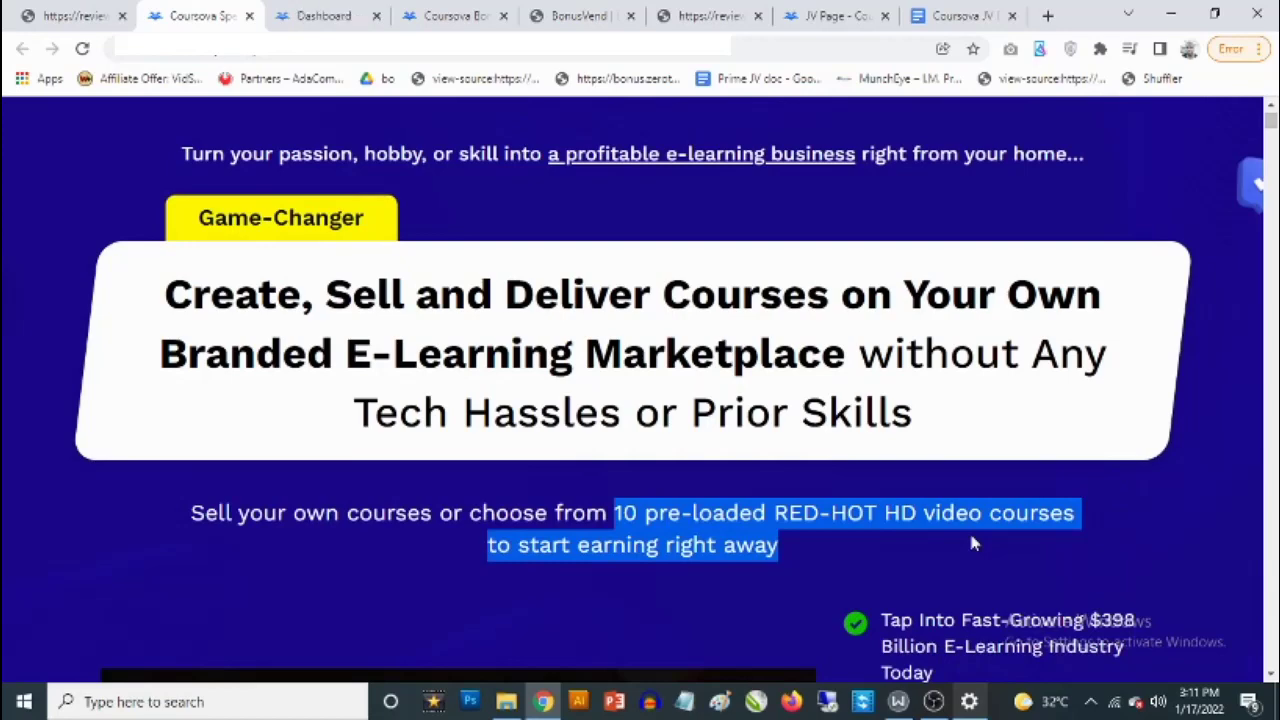
scroll(866, 471, "up", 1)
left_click(913, 601)
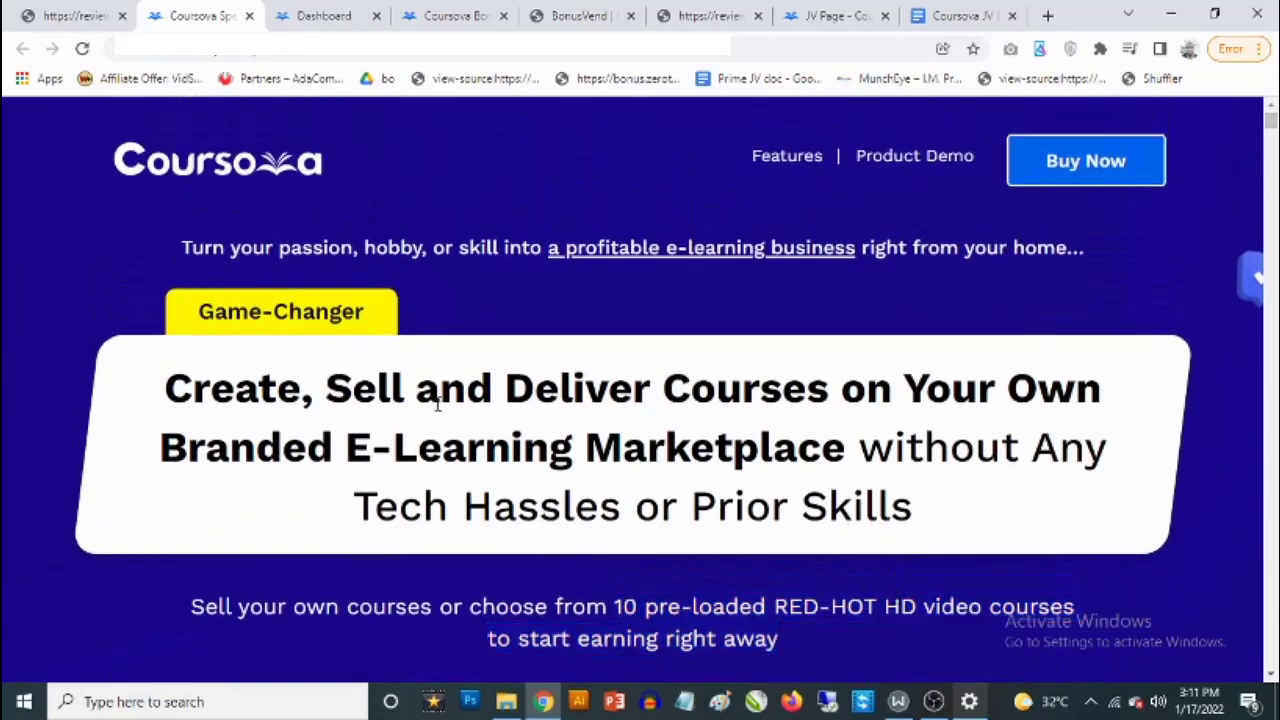
Step: Review the Coursova dashboard overview and view the Members Area
left_click(305, 14)
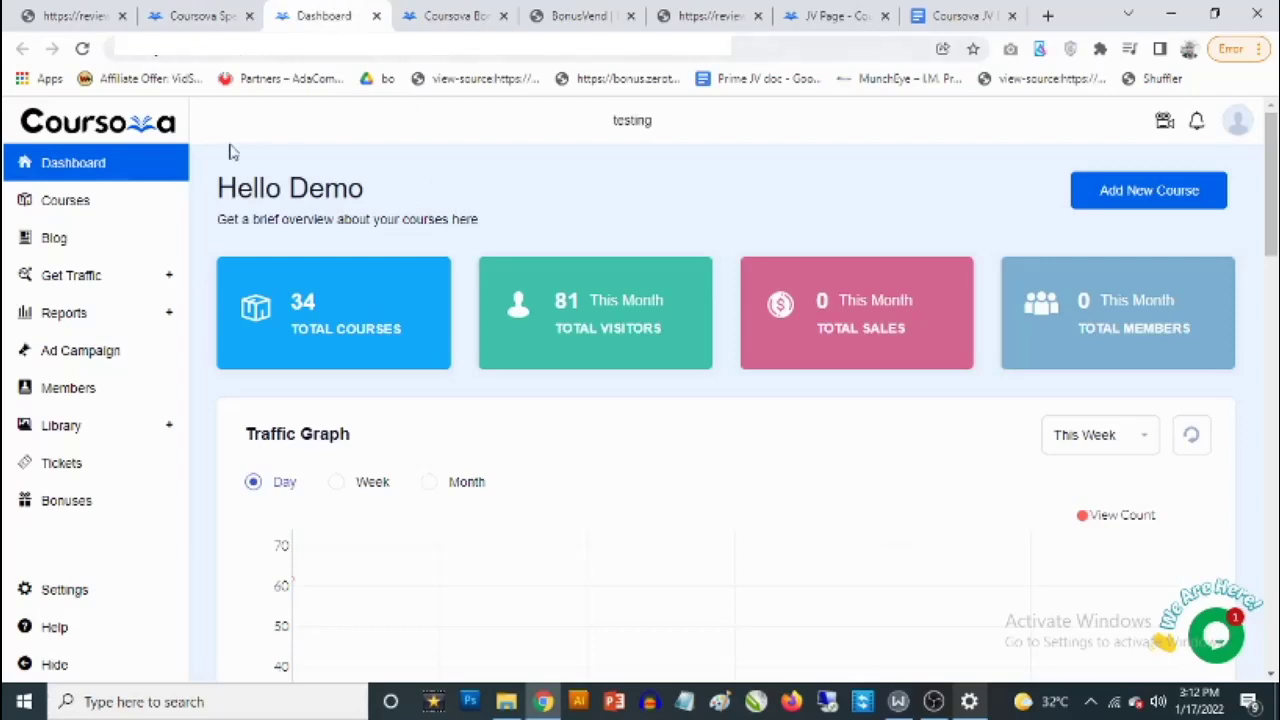
left_click(230, 18)
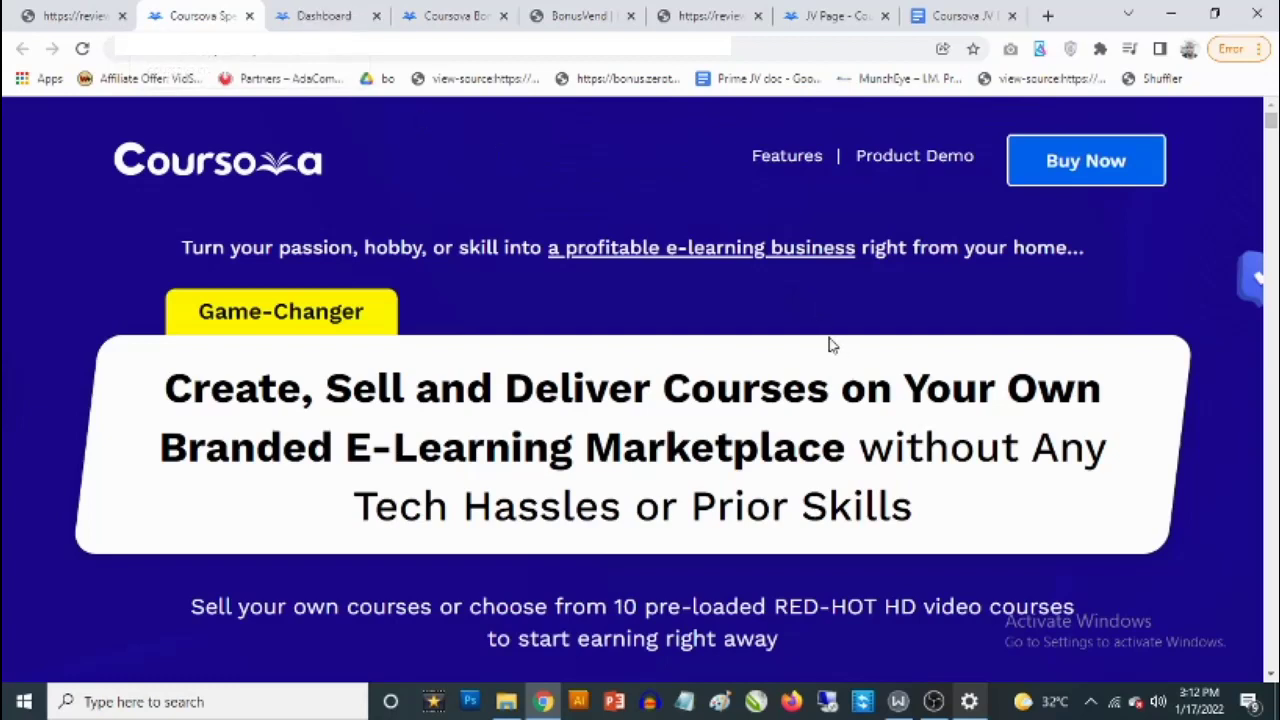
left_click(322, 20)
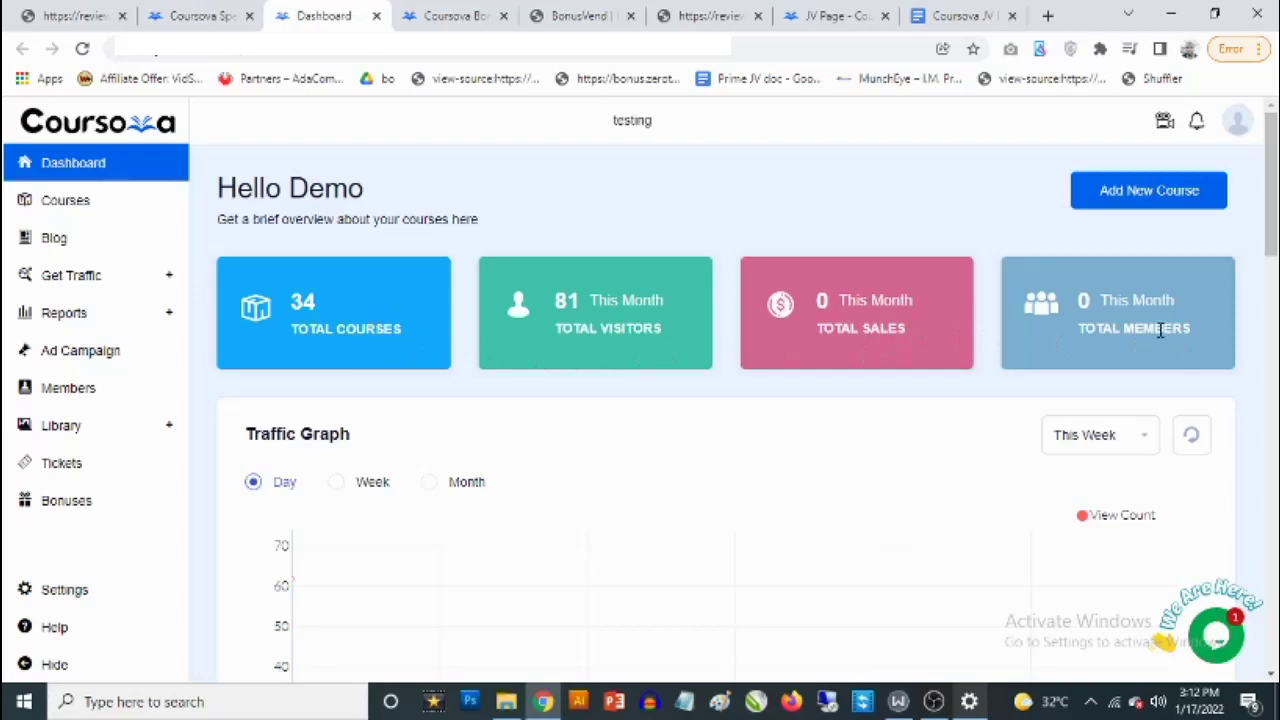
scroll(1155, 332, "down", 2)
scroll(1152, 340, "up", 2)
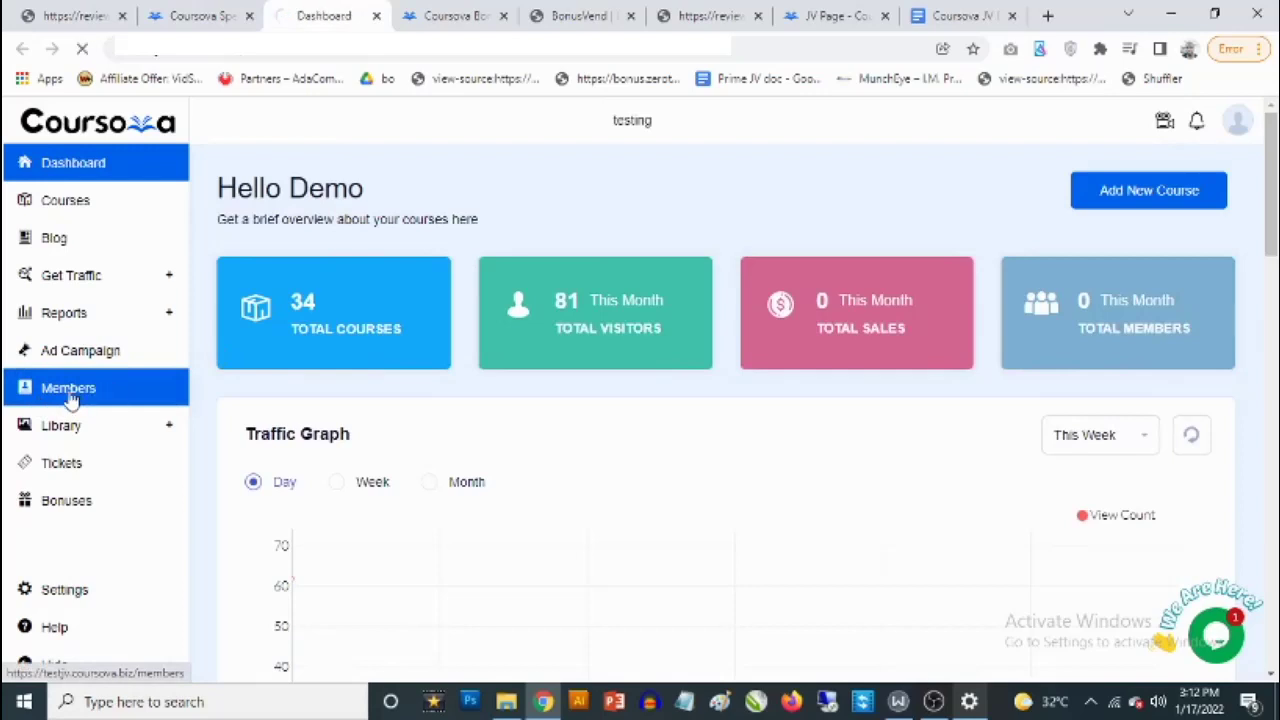
left_click(117, 392)
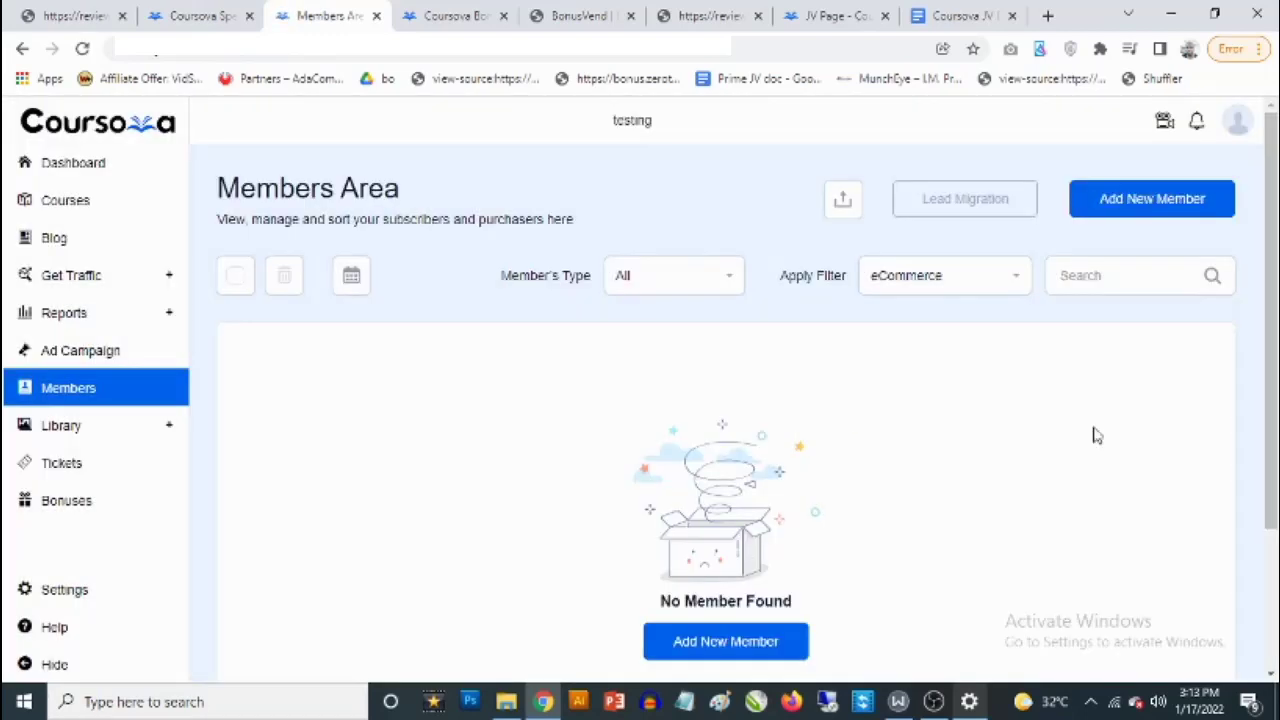
Step: Show the list of courses and try to activate the Advance Video Marketing course
left_click(78, 205)
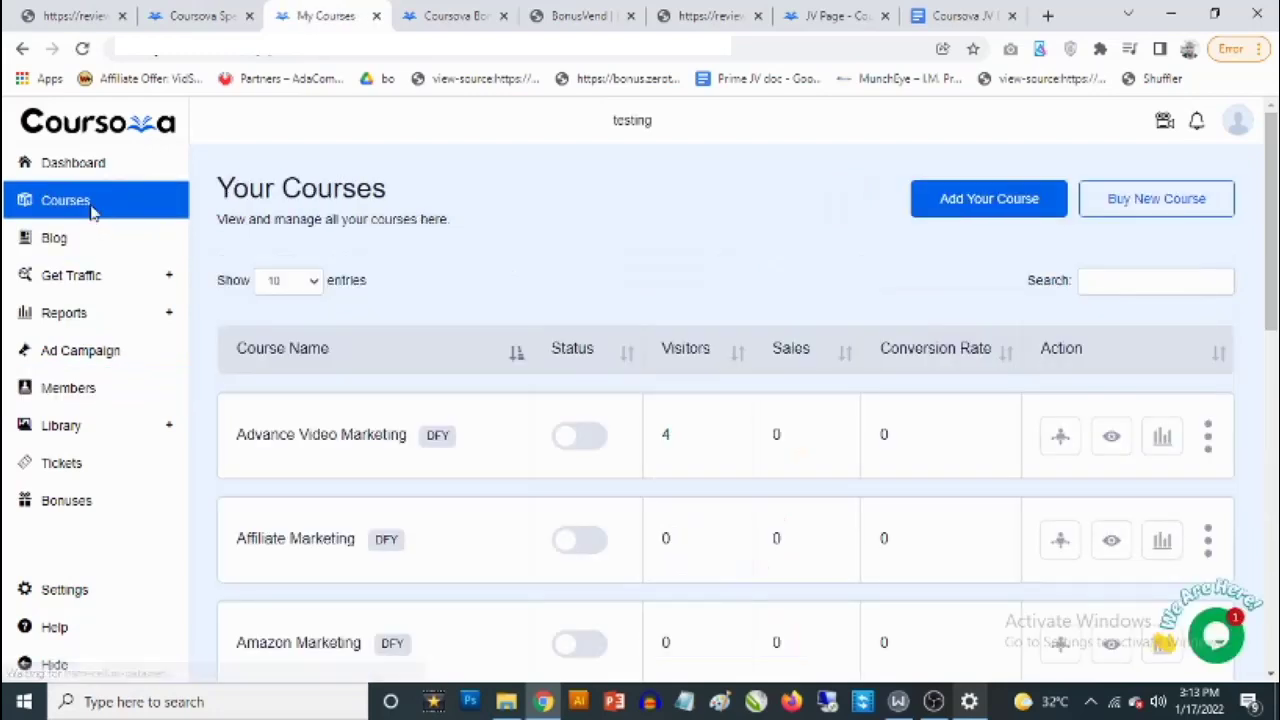
left_click(580, 436)
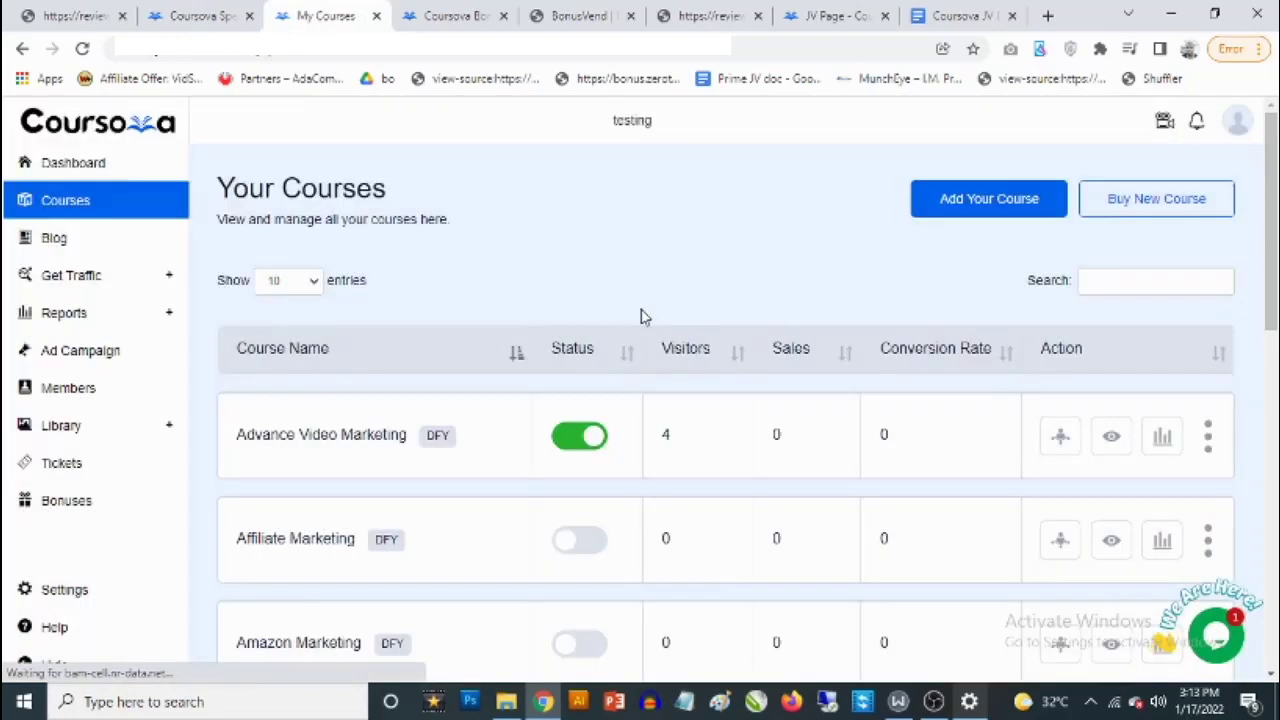
Step: Visit the academy site from the account options and look through its homepage banners and top courses
left_click(1236, 124)
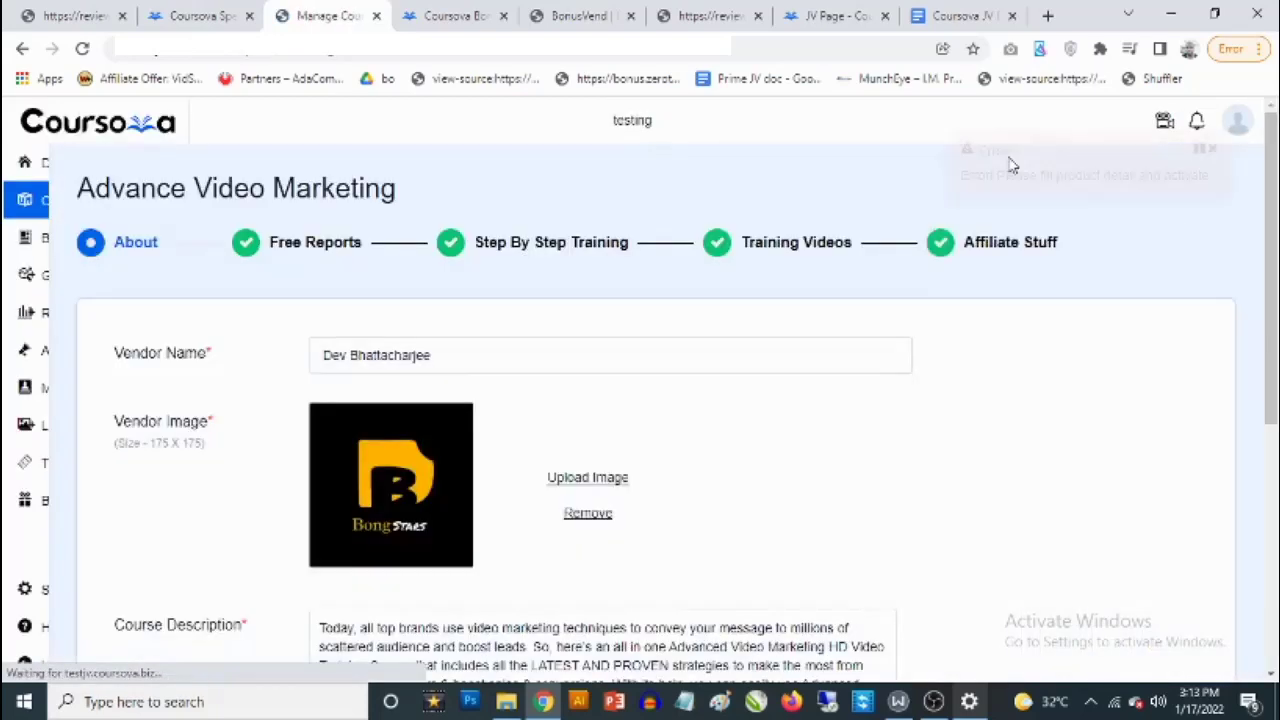
left_click(1236, 121)
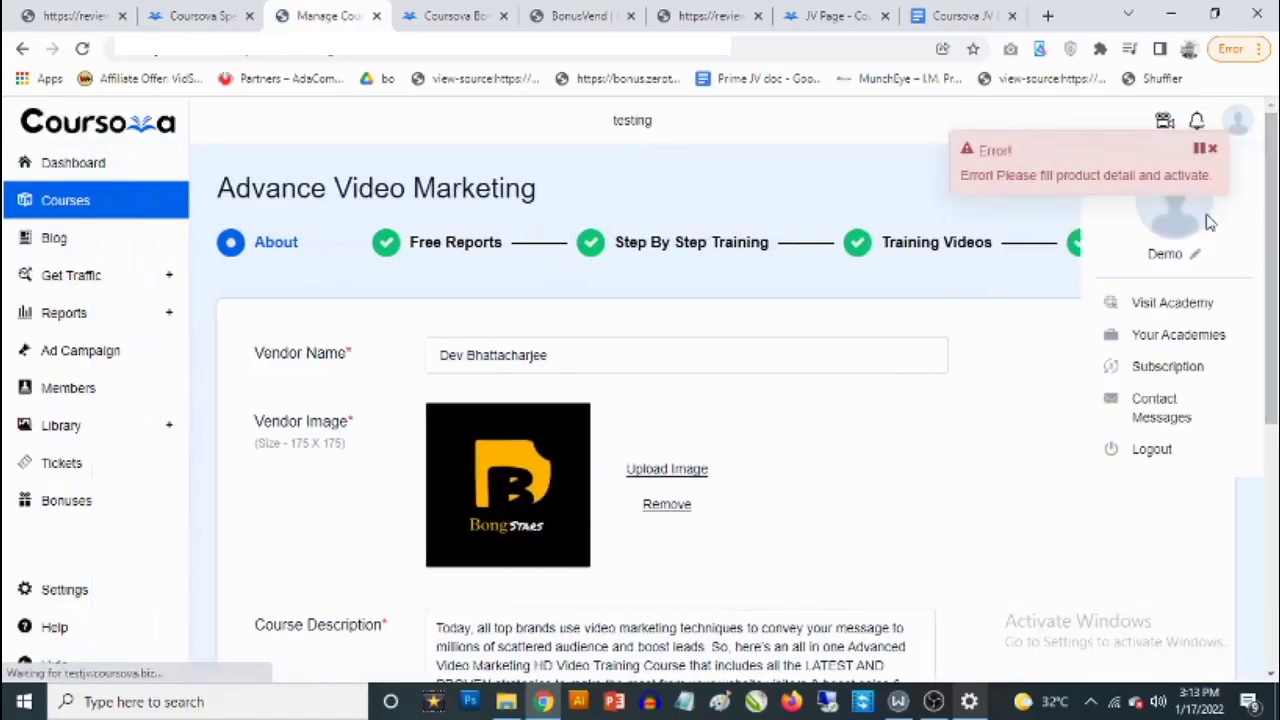
left_click(1176, 306)
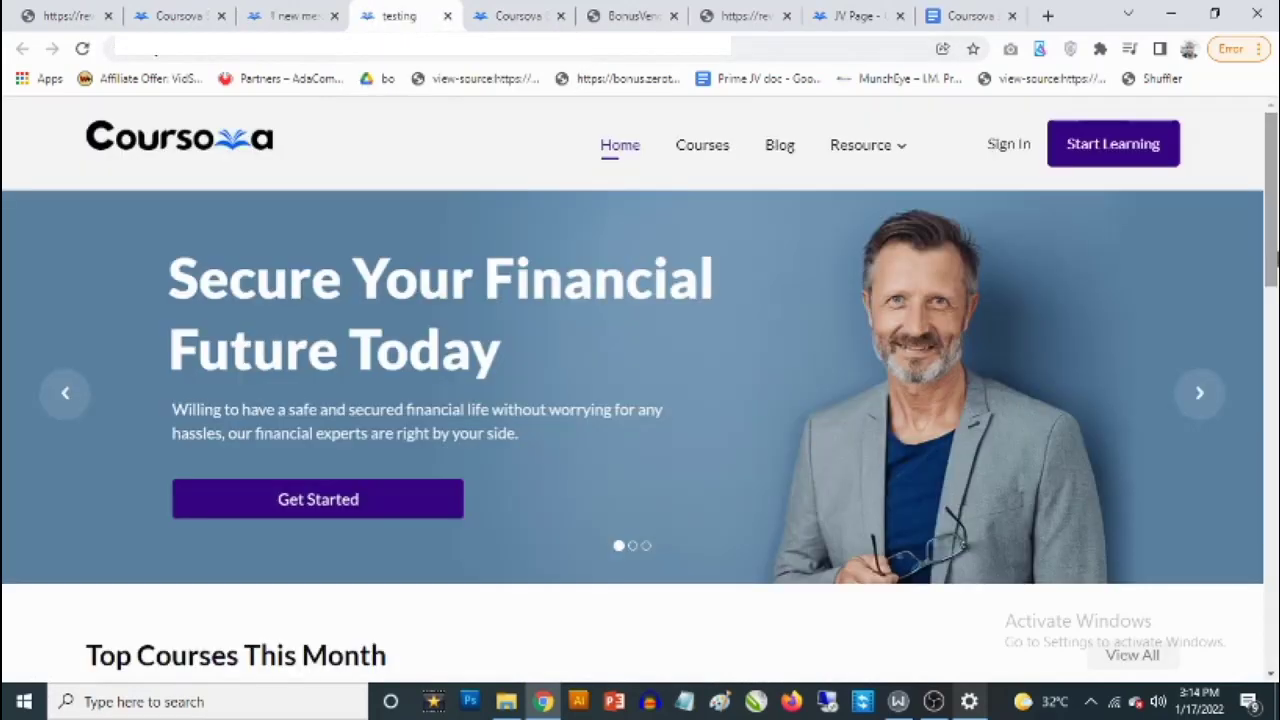
left_click_drag(1276, 258, 1276, 342)
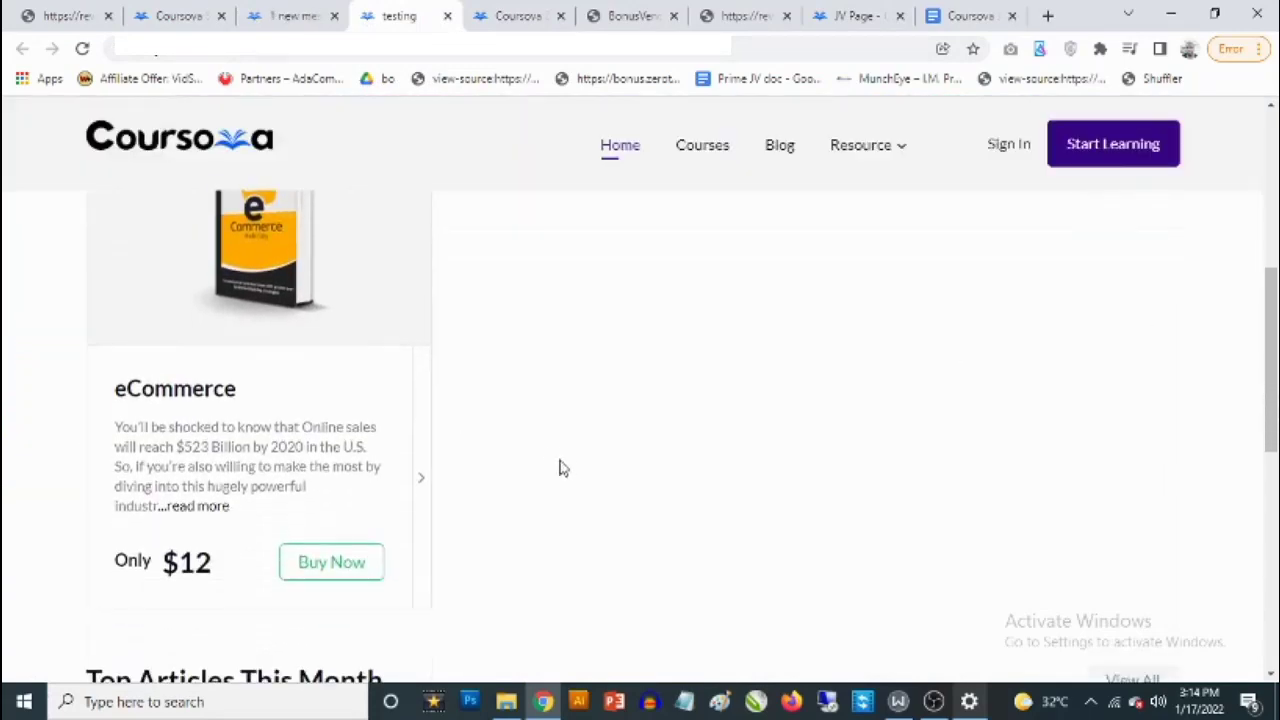
scroll(580, 466, "up", 3)
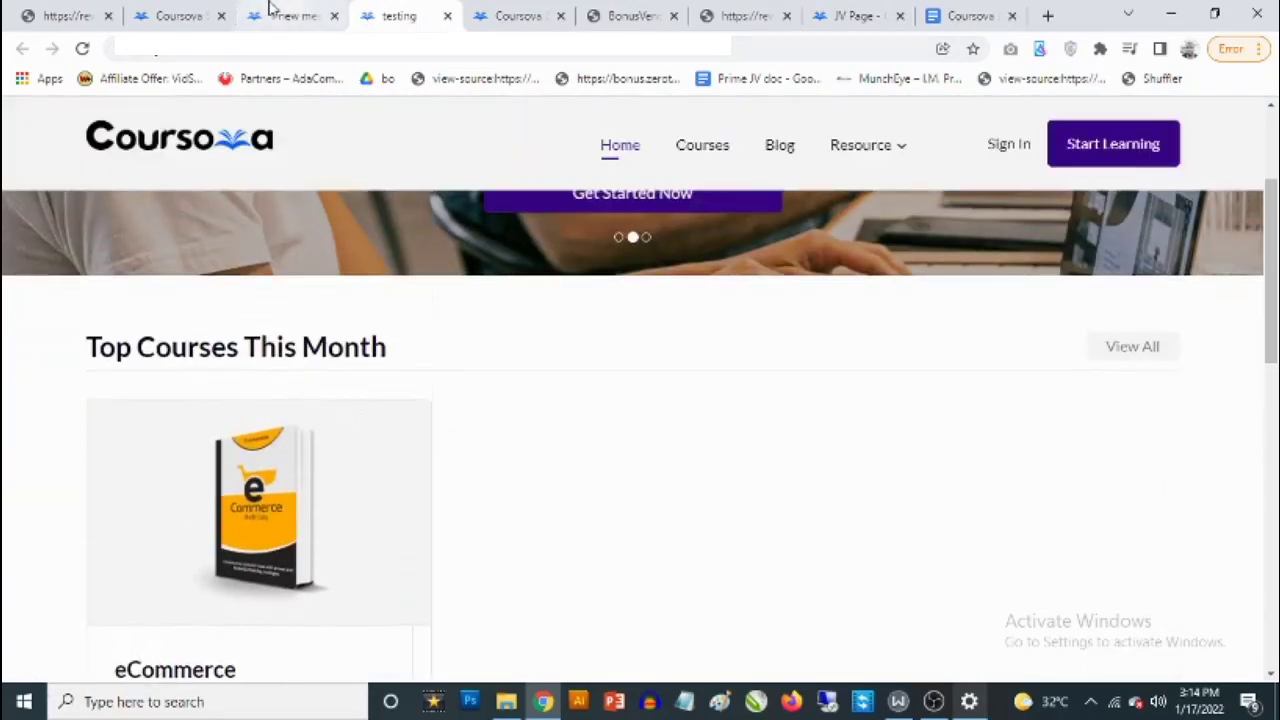
left_click(270, 10)
left_click(398, 15)
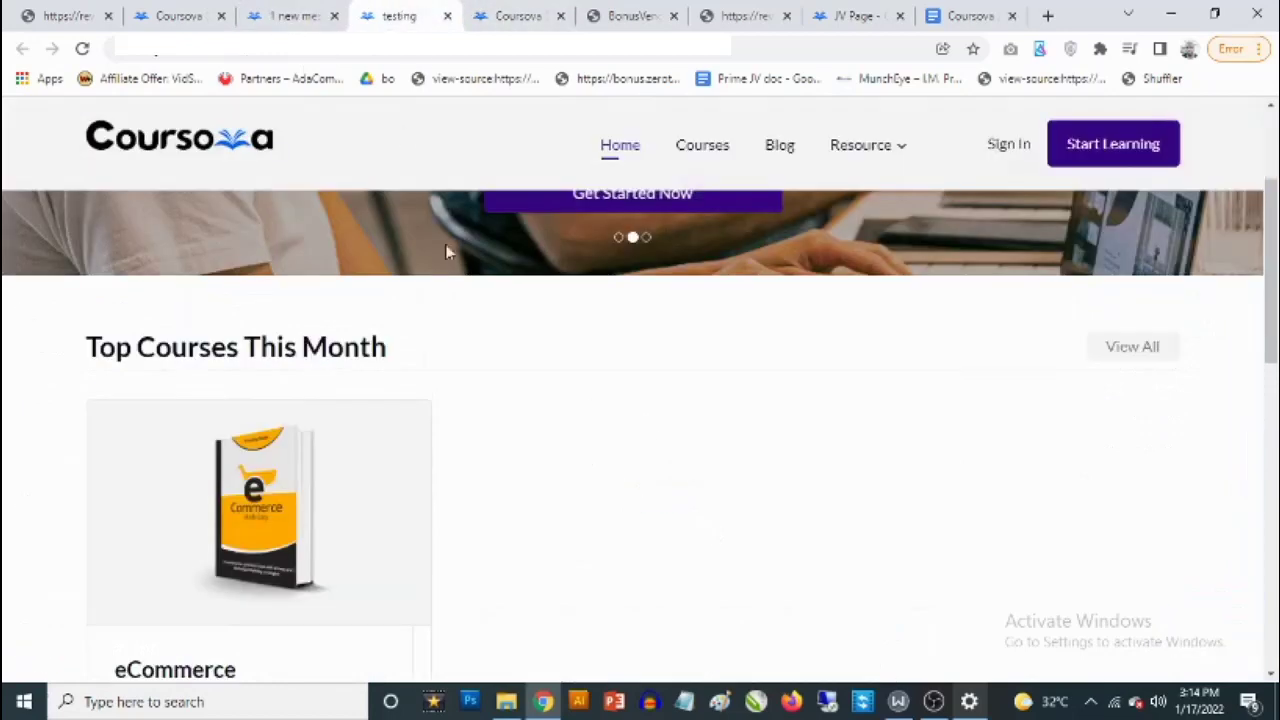
scroll(752, 615, "down", 5)
scroll(731, 586, "up", 8)
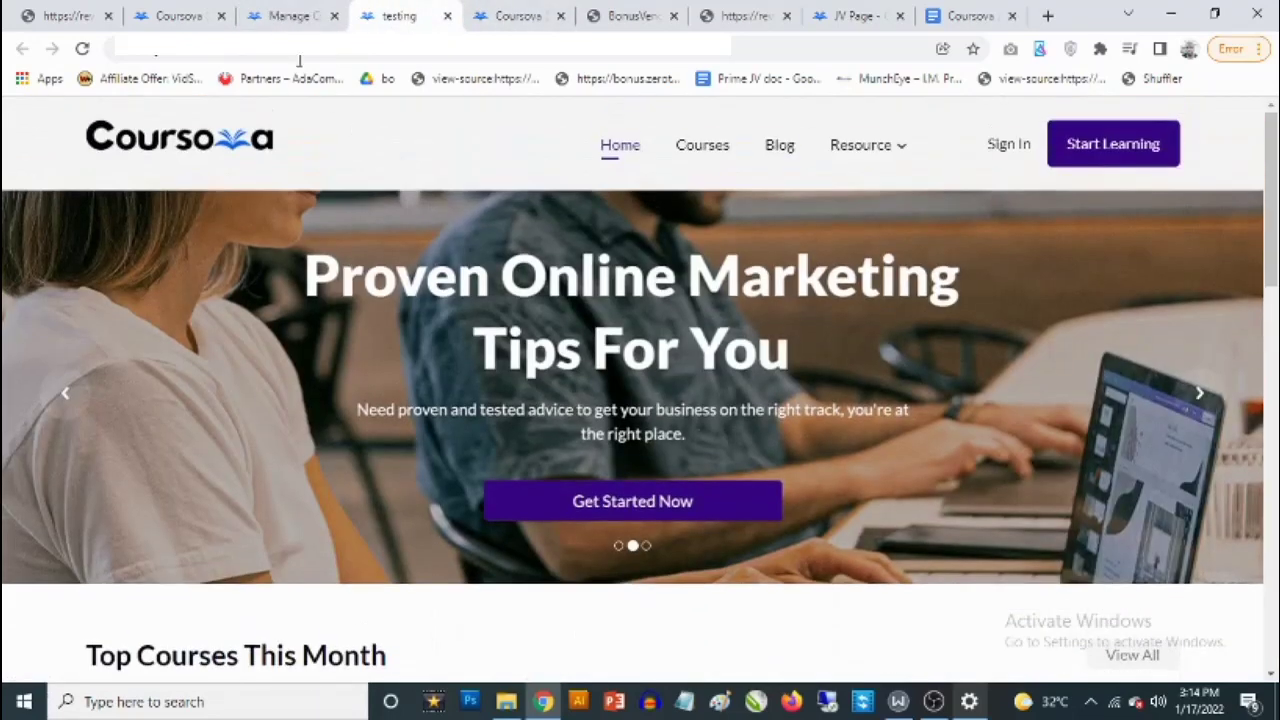
Step: Return to the courses list in the Coursova admin area and start a new course named "My new course"
left_click(290, 15)
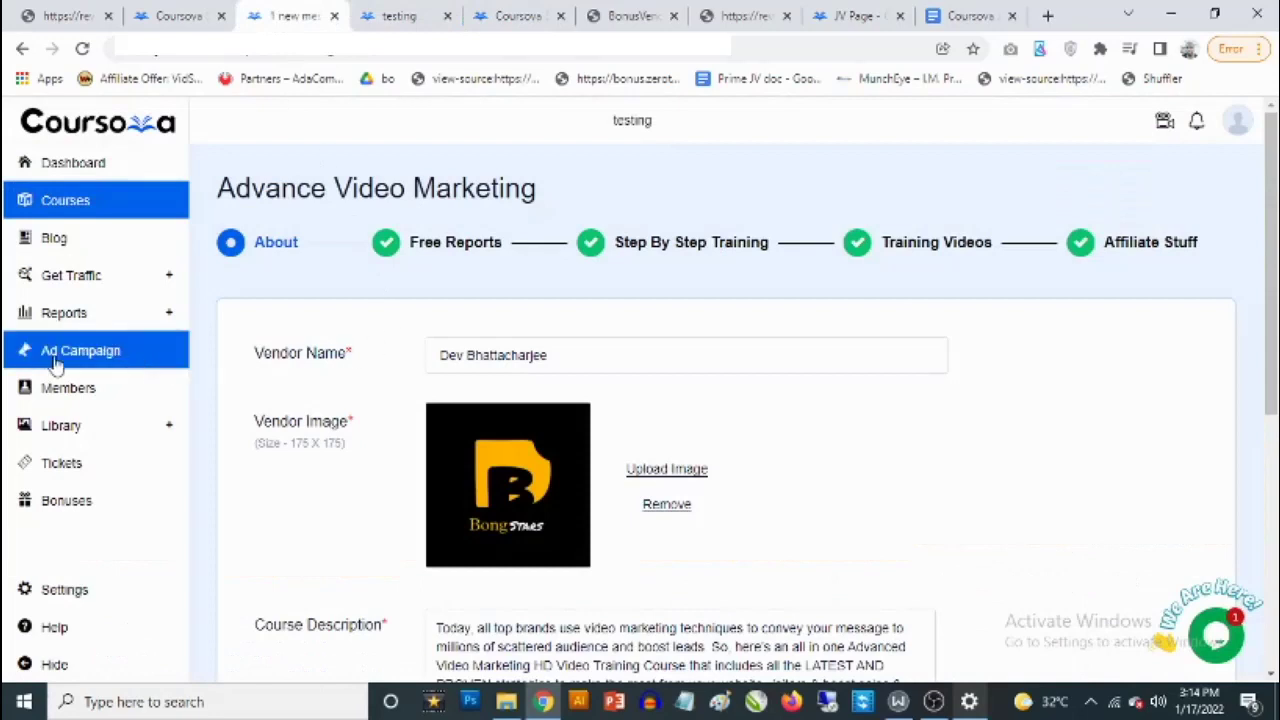
left_click(348, 285)
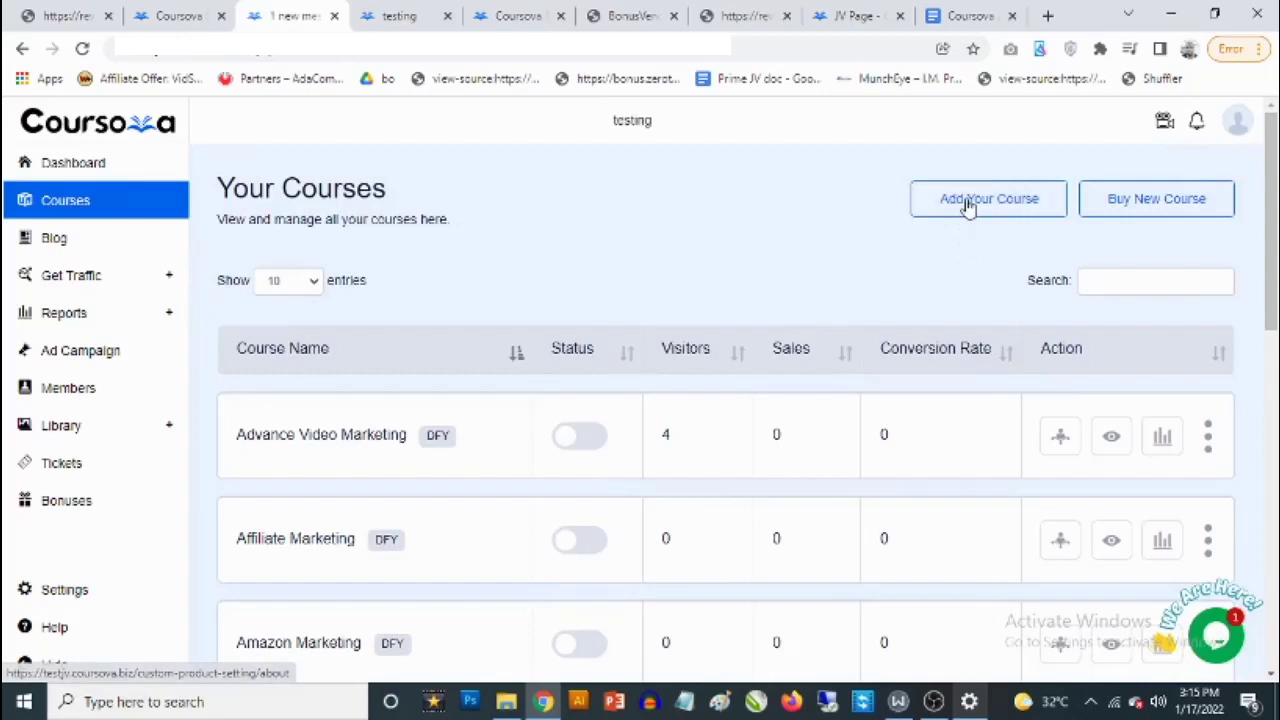
left_click(968, 203)
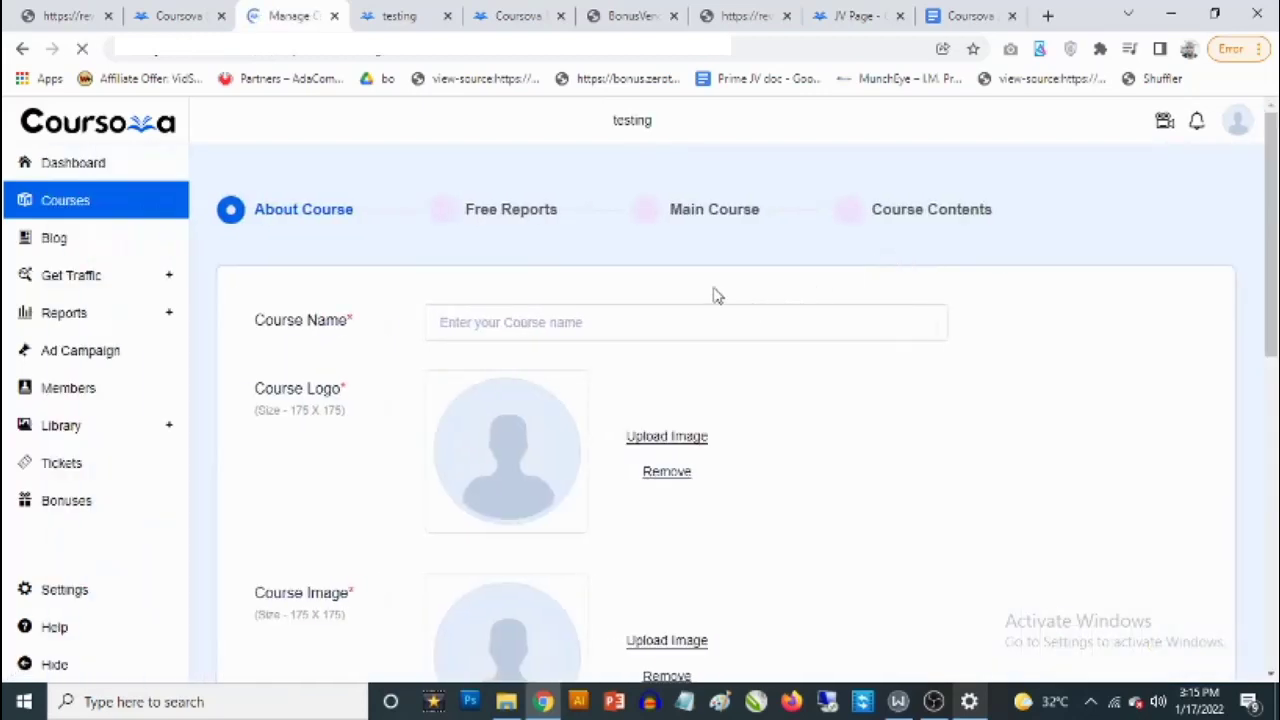
left_click(663, 324)
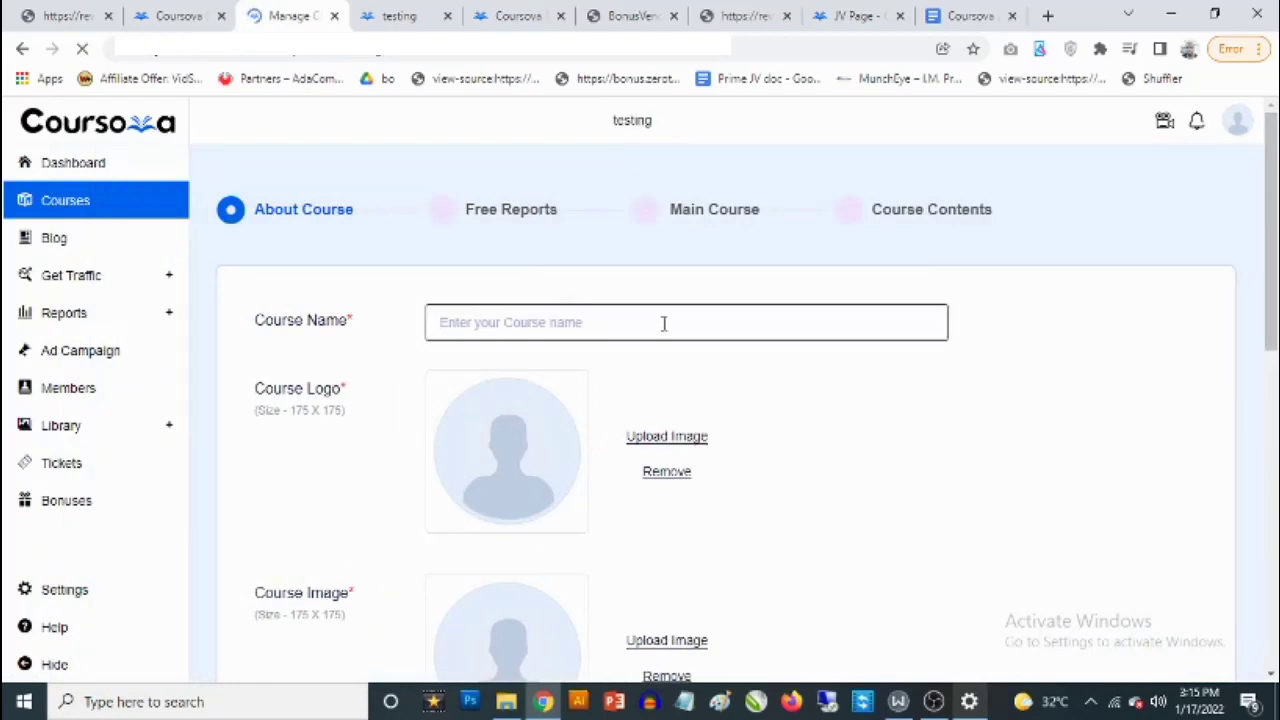
type("My new")
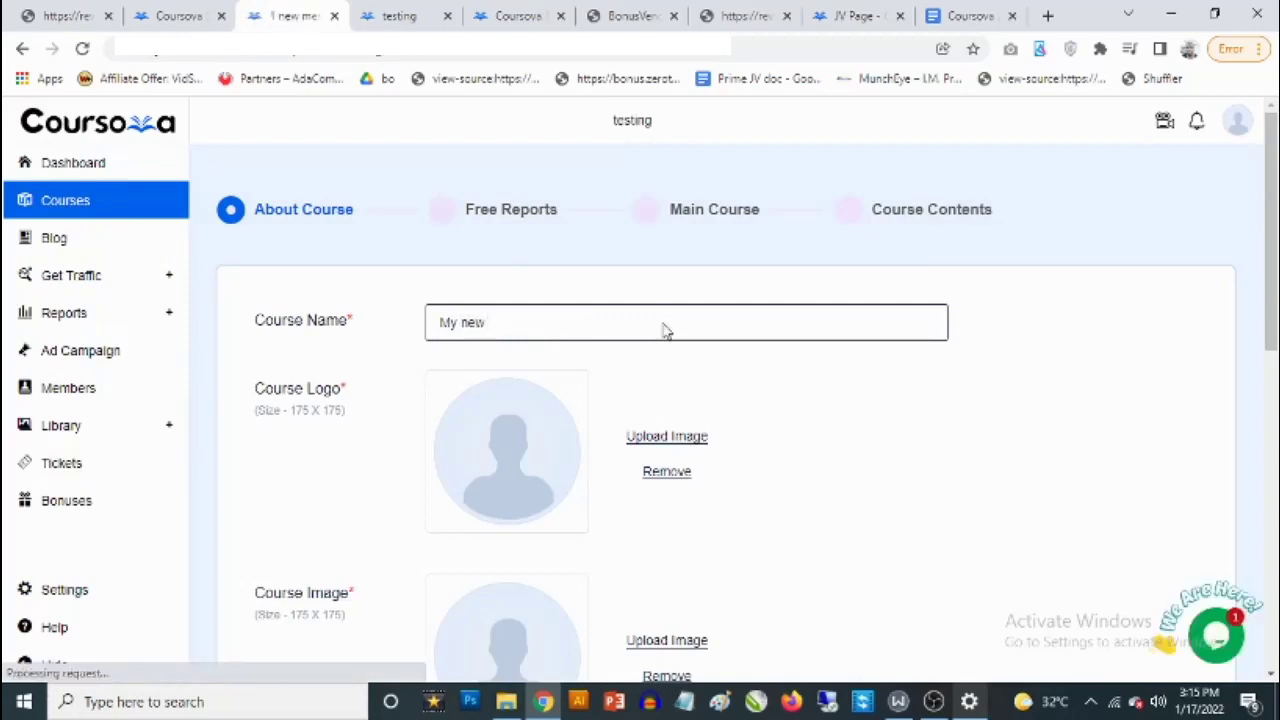
type(" course")
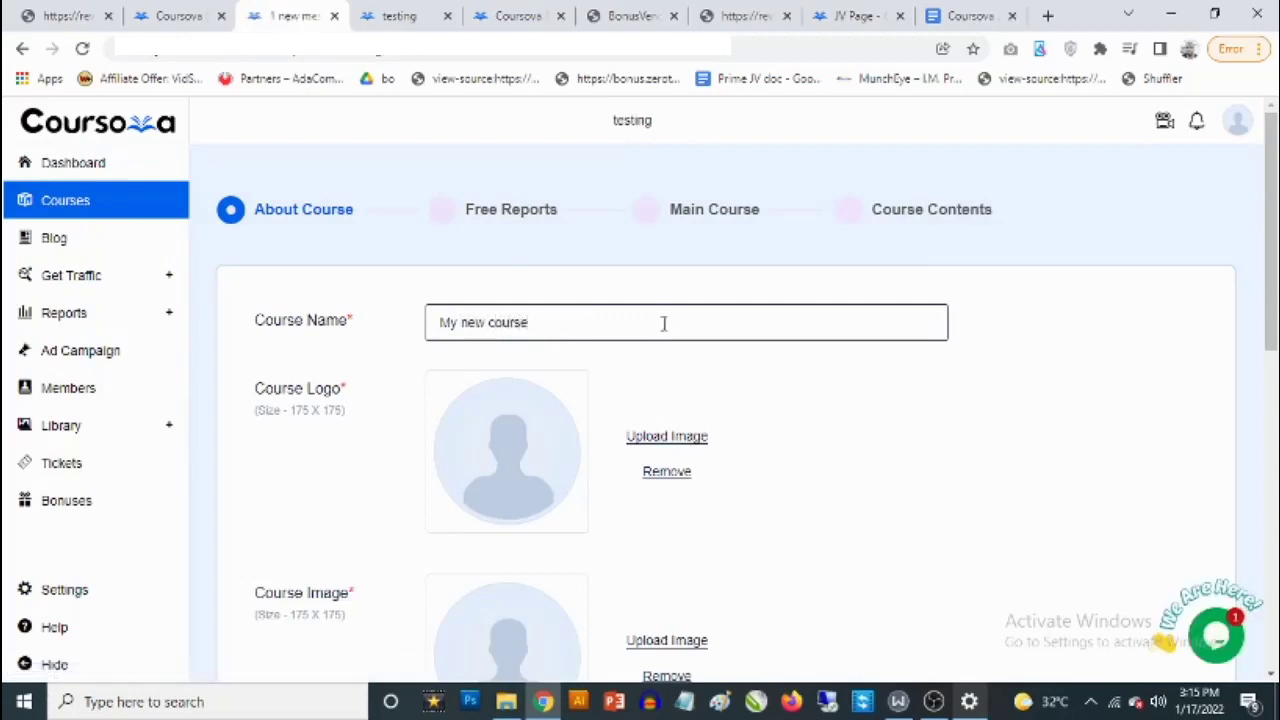
Step: Set the course logo to the $10K Blueprint picture from the media library
left_click(666, 437)
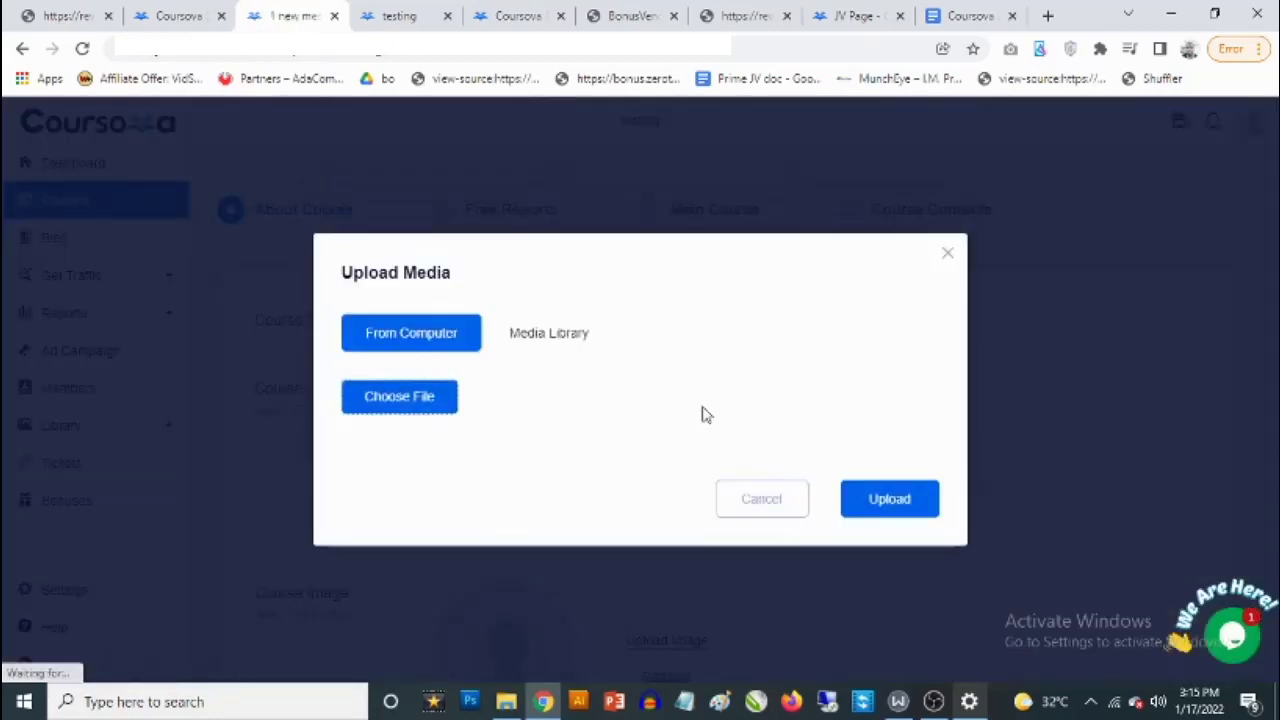
left_click(540, 340)
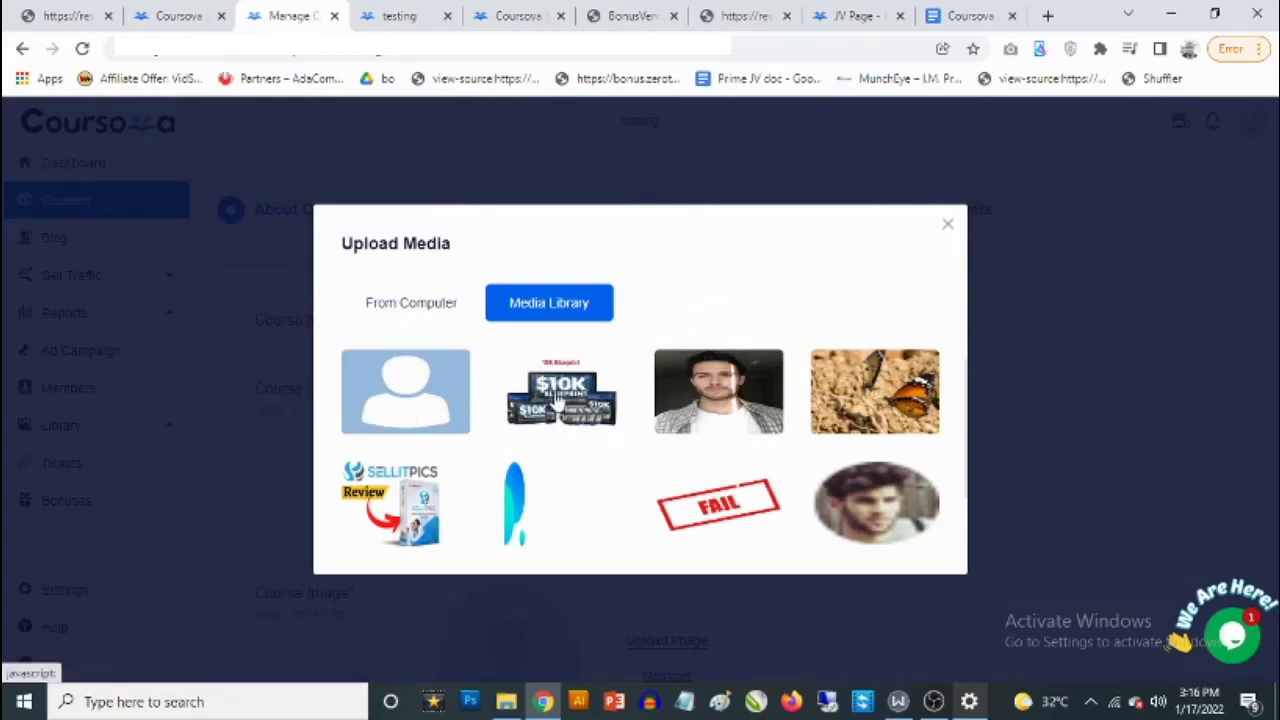
left_click(557, 400)
Step: Choose the $10K Blueprint picture from the media library as the course image
scroll(700, 440, "down", 3)
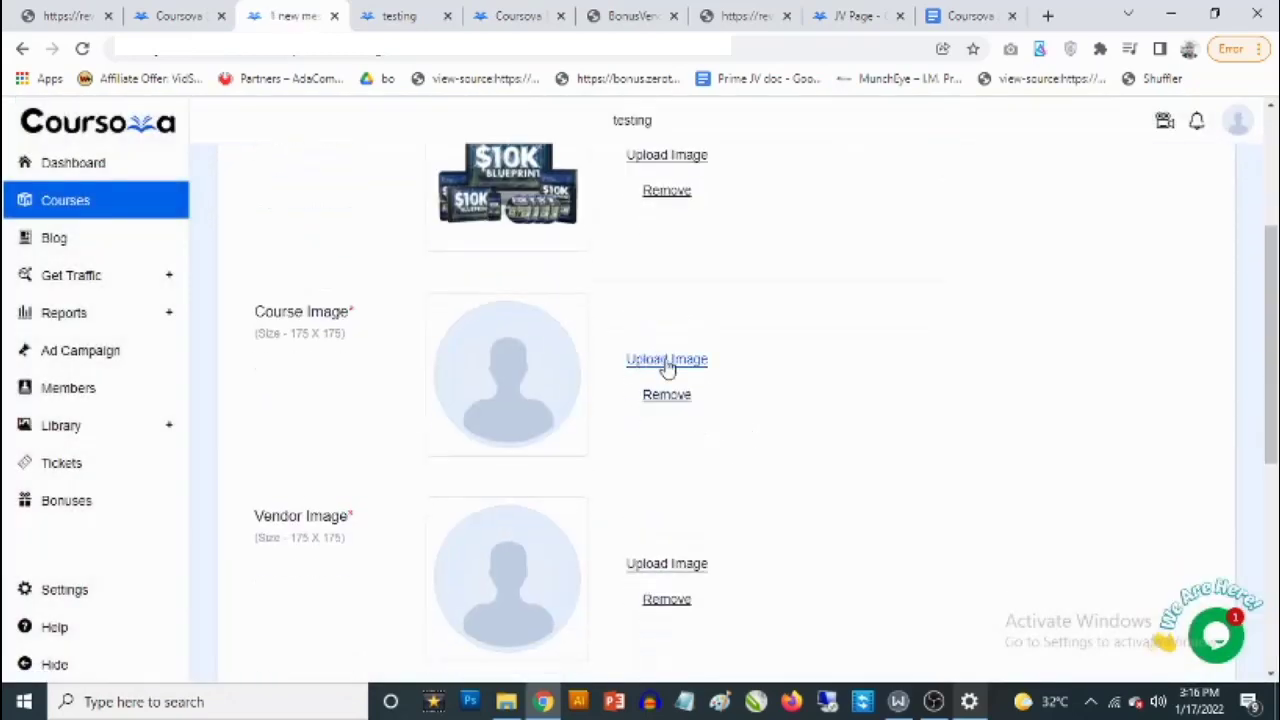
left_click(668, 362)
left_click(565, 395)
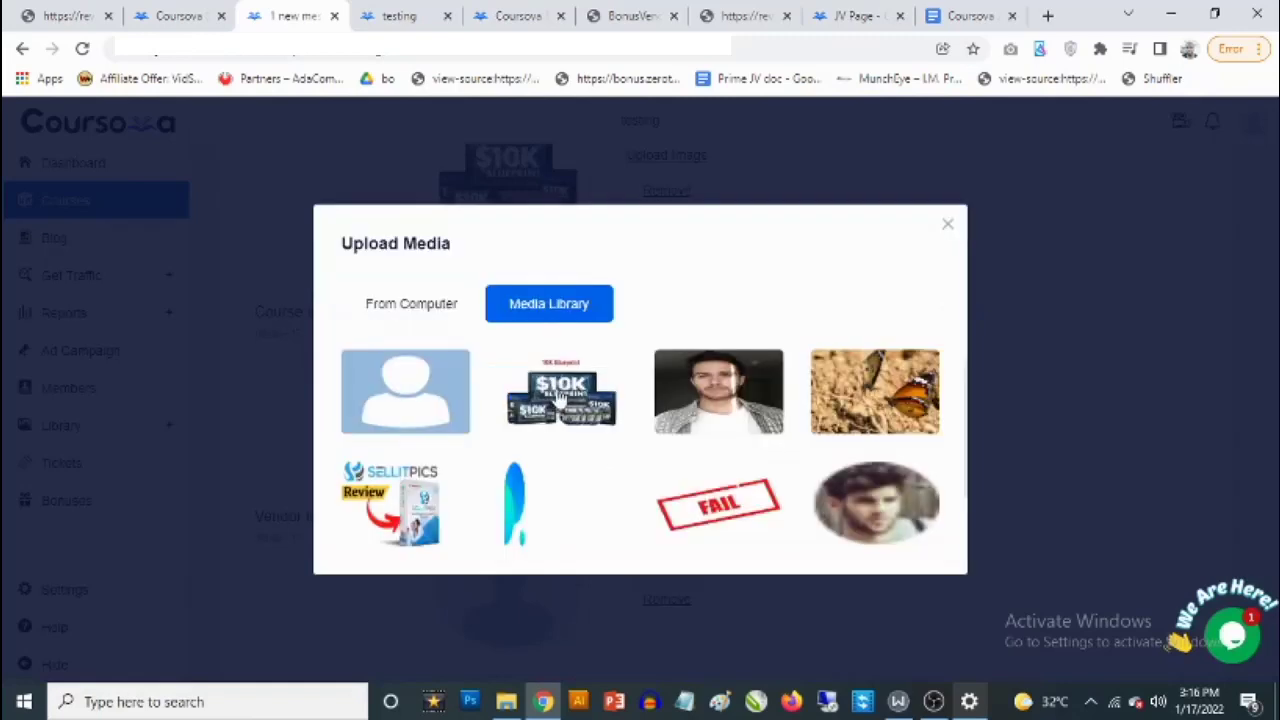
Step: Apply the $10K Blueprint picture as the course image and the blue placeholder avatar as the vendor image from the media library
left_click(560, 395)
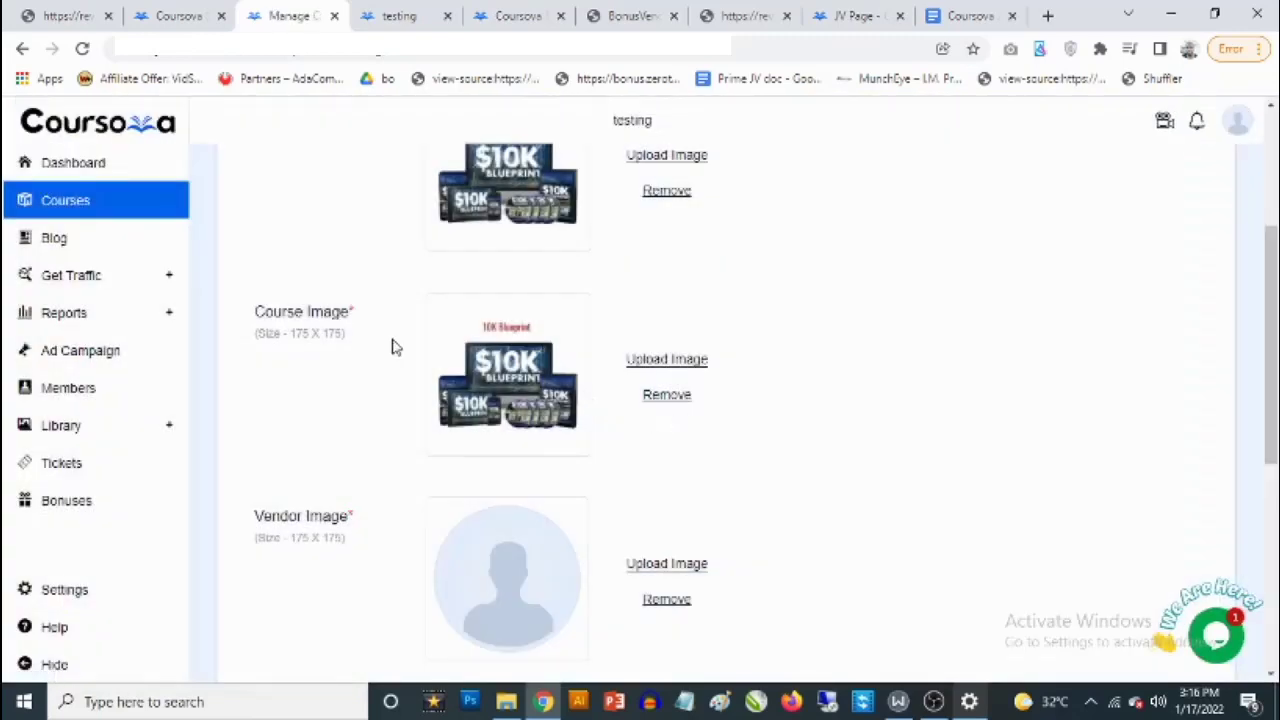
scroll(349, 380, "up", 1)
scroll(349, 200, "up", 1)
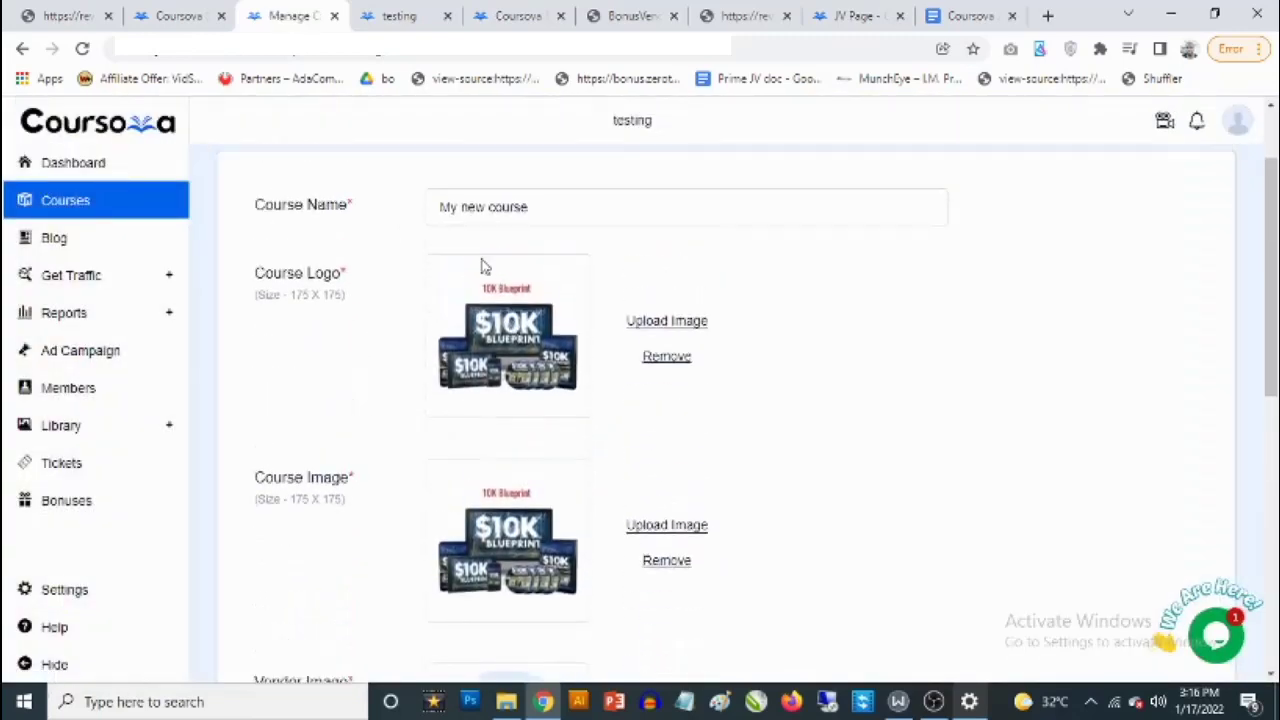
scroll(363, 340, "down", 5)
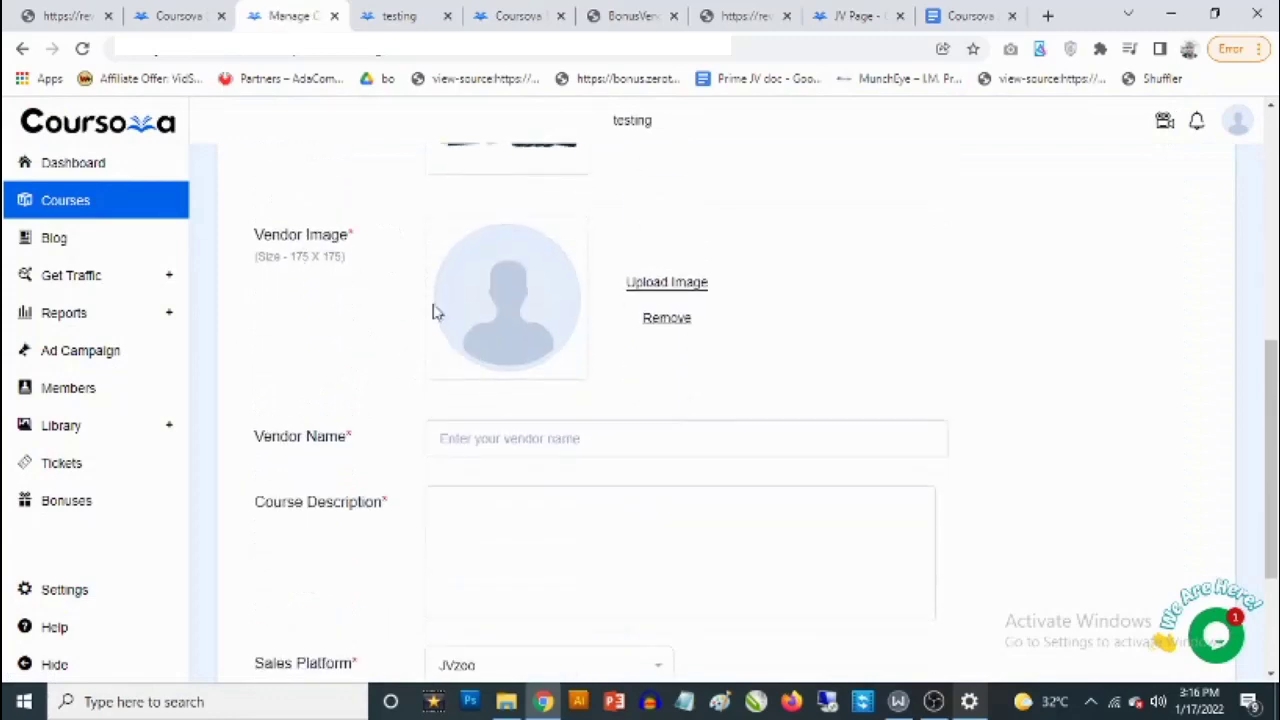
left_click(694, 287)
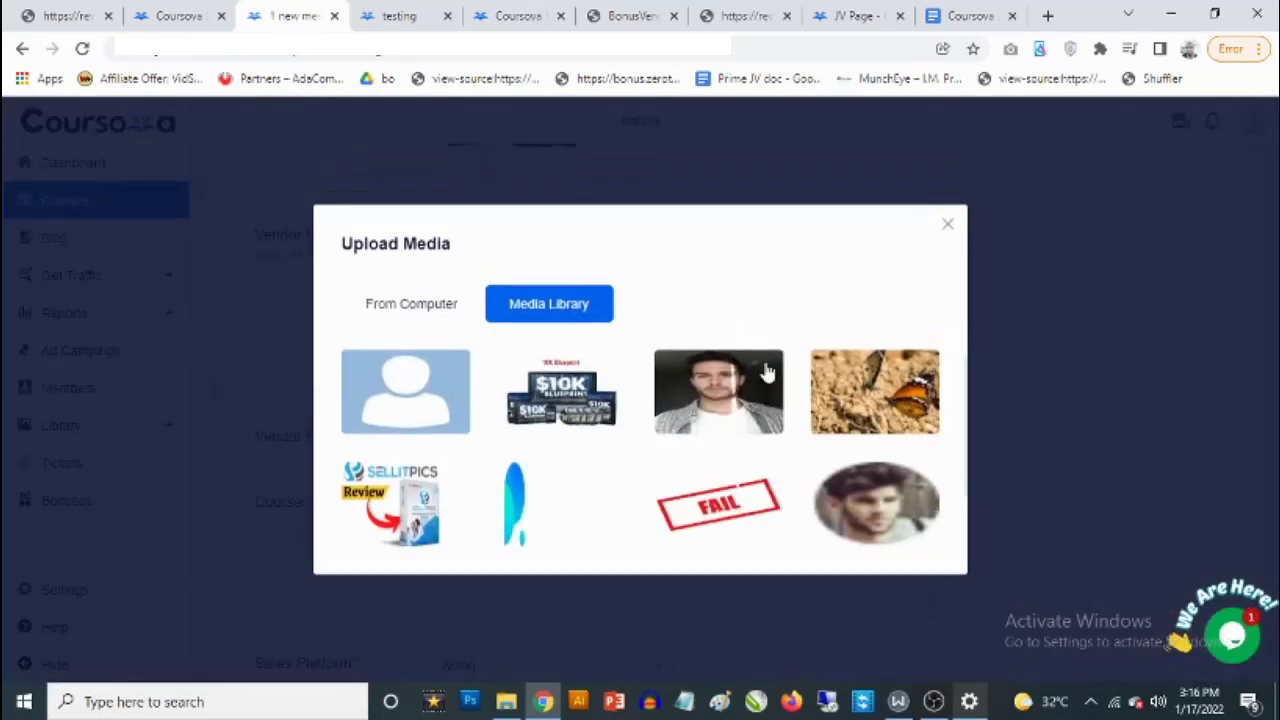
left_click(417, 396)
scroll(538, 360, "down", 1)
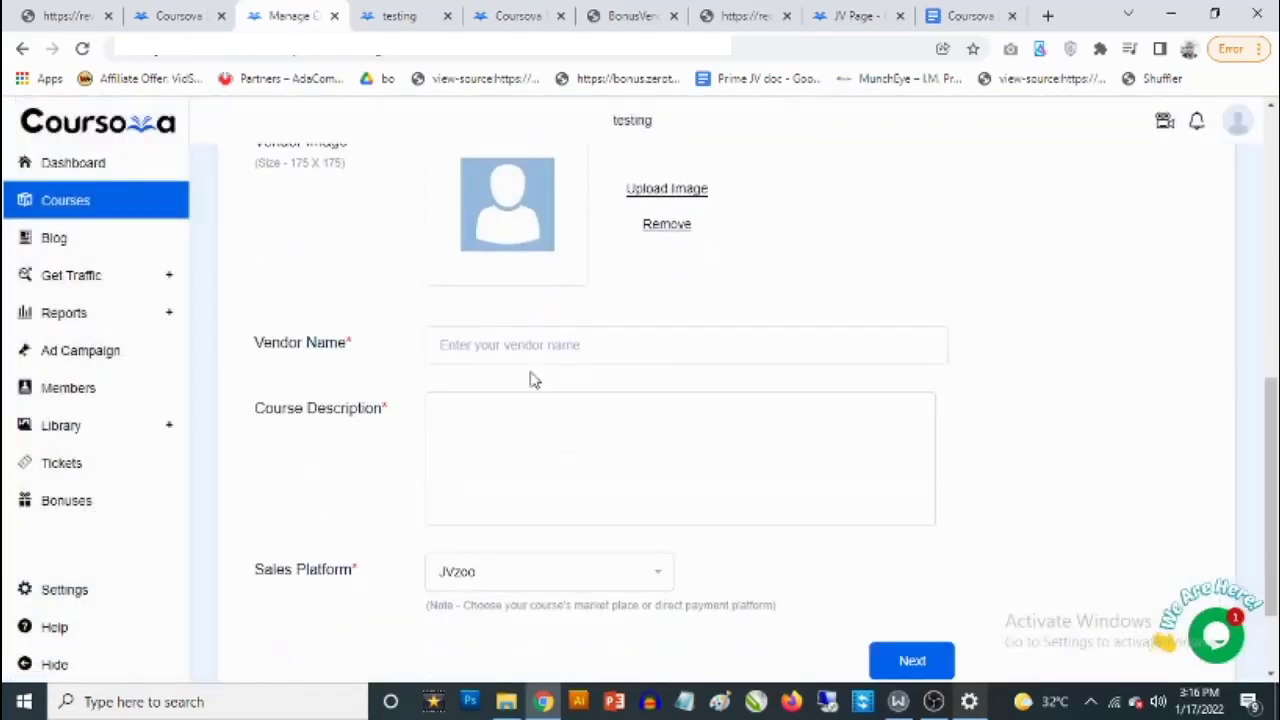
Step: Fill in the vendor name with the previously saved entry
left_click(541, 345)
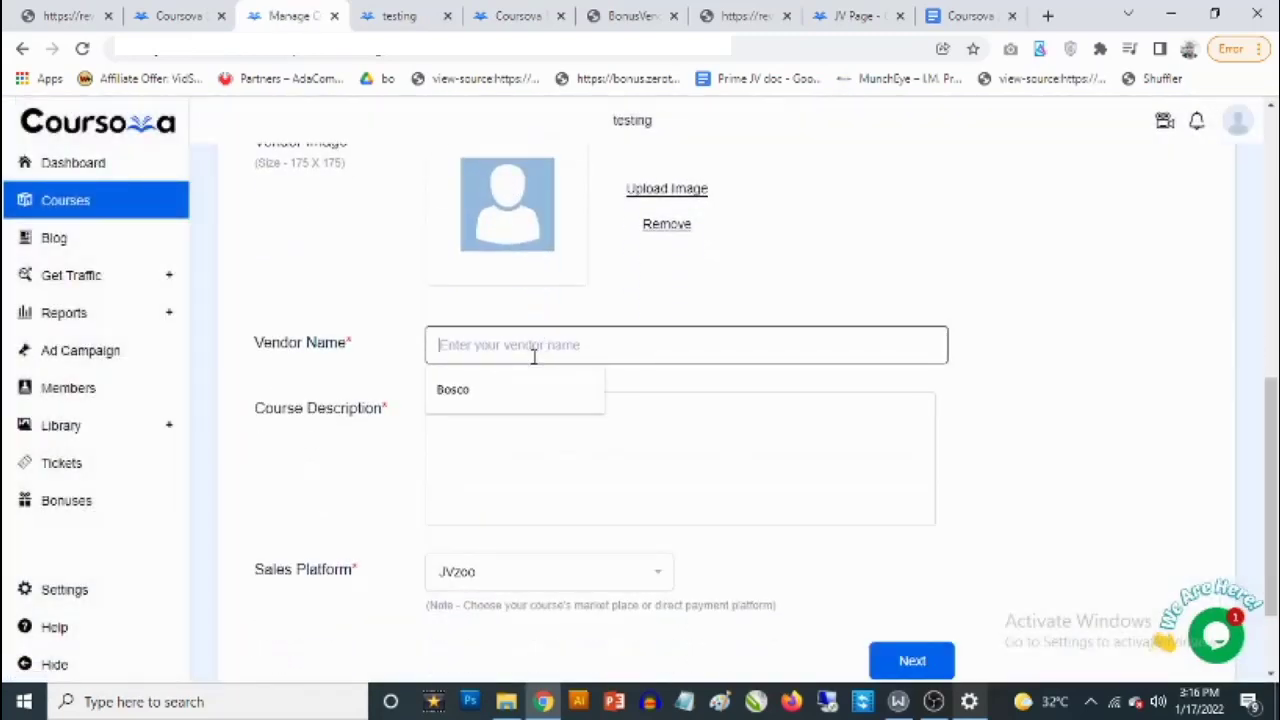
left_click(480, 391)
scroll(597, 349, "down", 1)
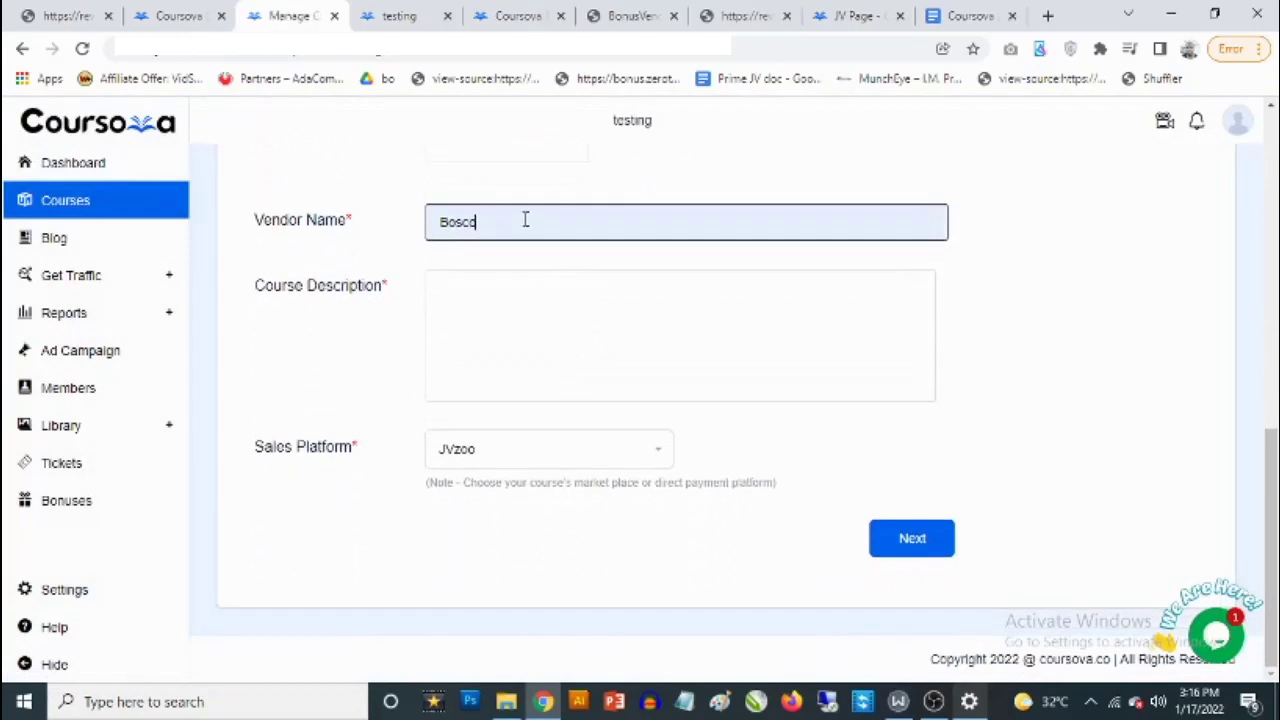
left_click_drag(523, 217, 380, 234)
Step: Enter "How to make some money online" as the course description
left_click(554, 297)
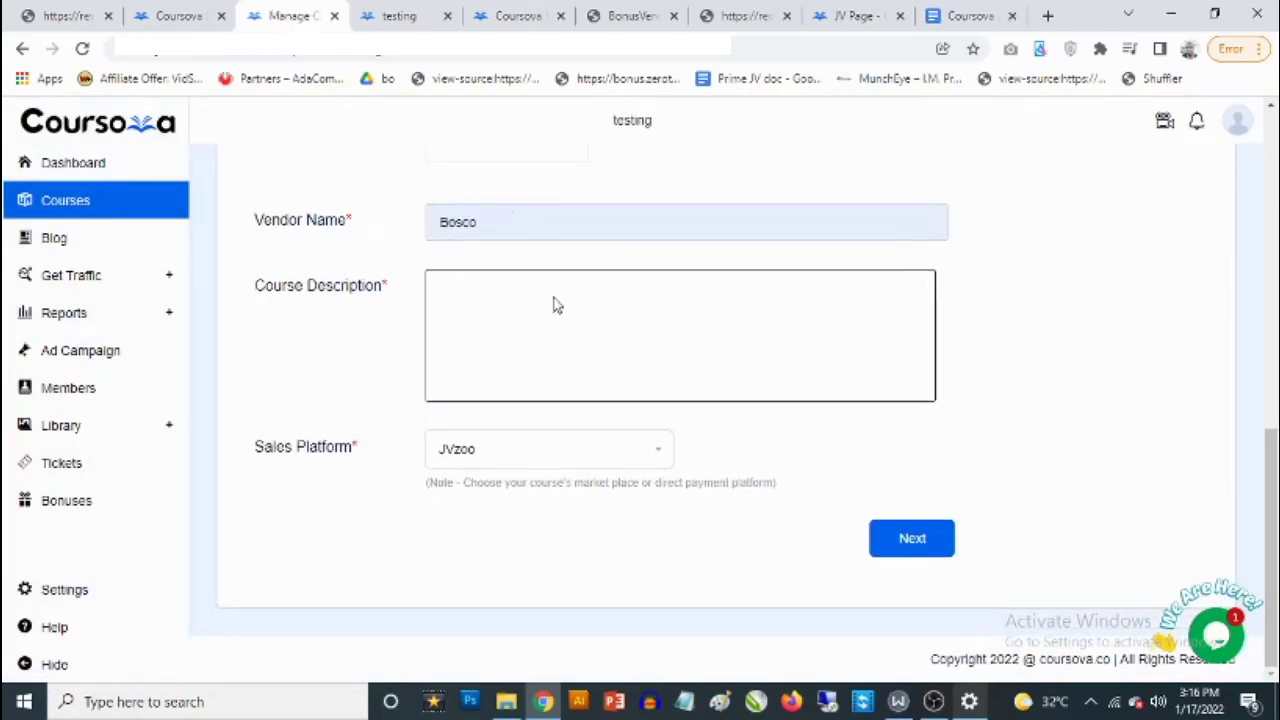
type("How to make some money")
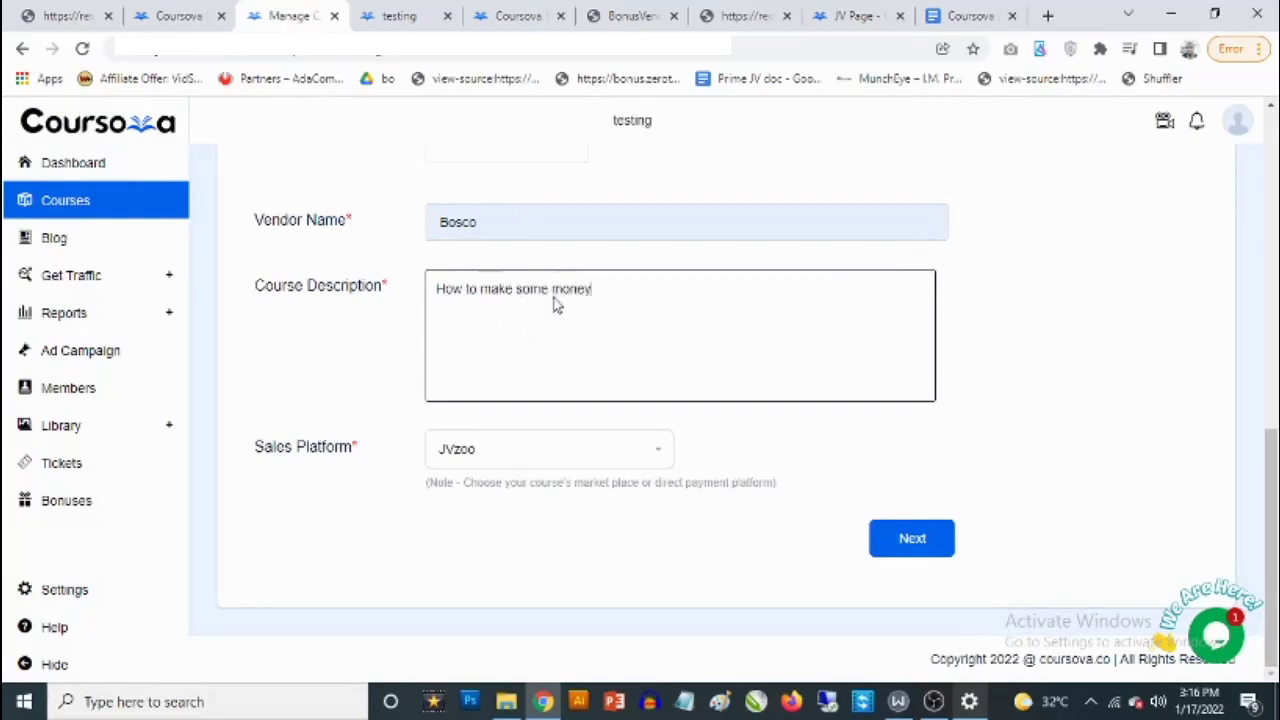
type(" online")
Step: Set the sales platform to Warrior Plus, review the course details, and continue to the Free Reports stage
left_click(563, 462)
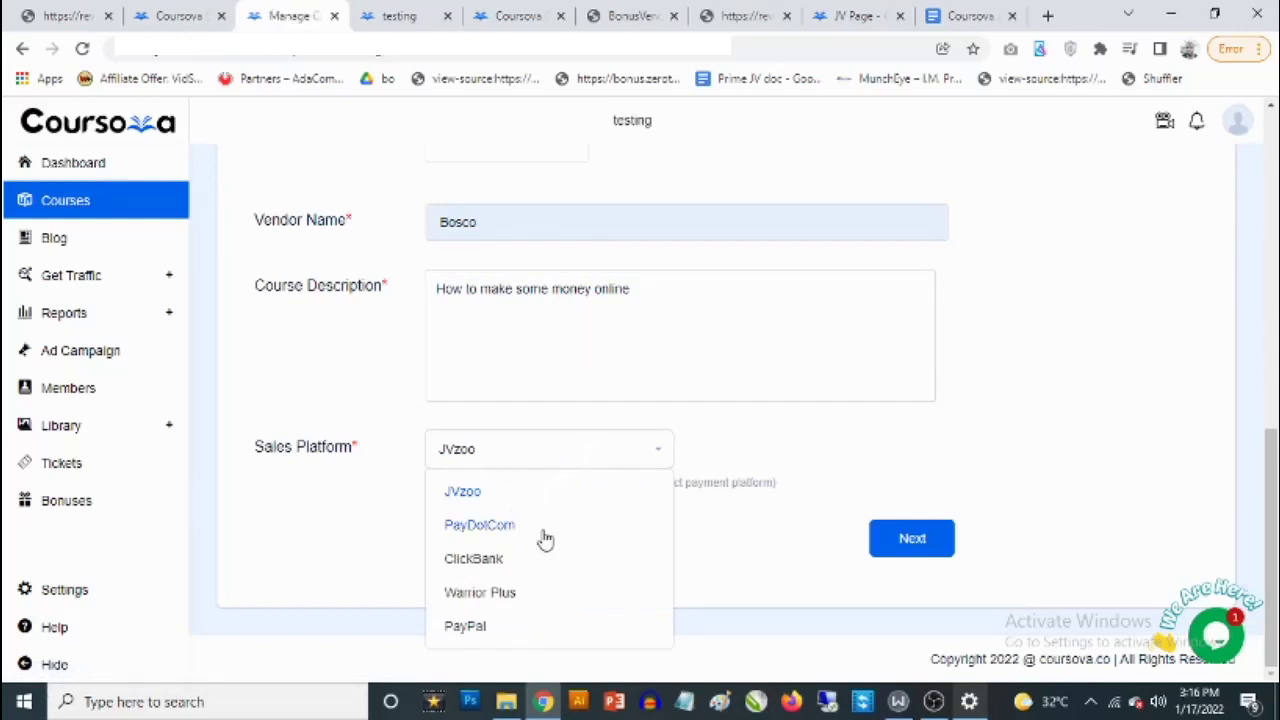
left_click(500, 594)
scroll(646, 447, "up", 3)
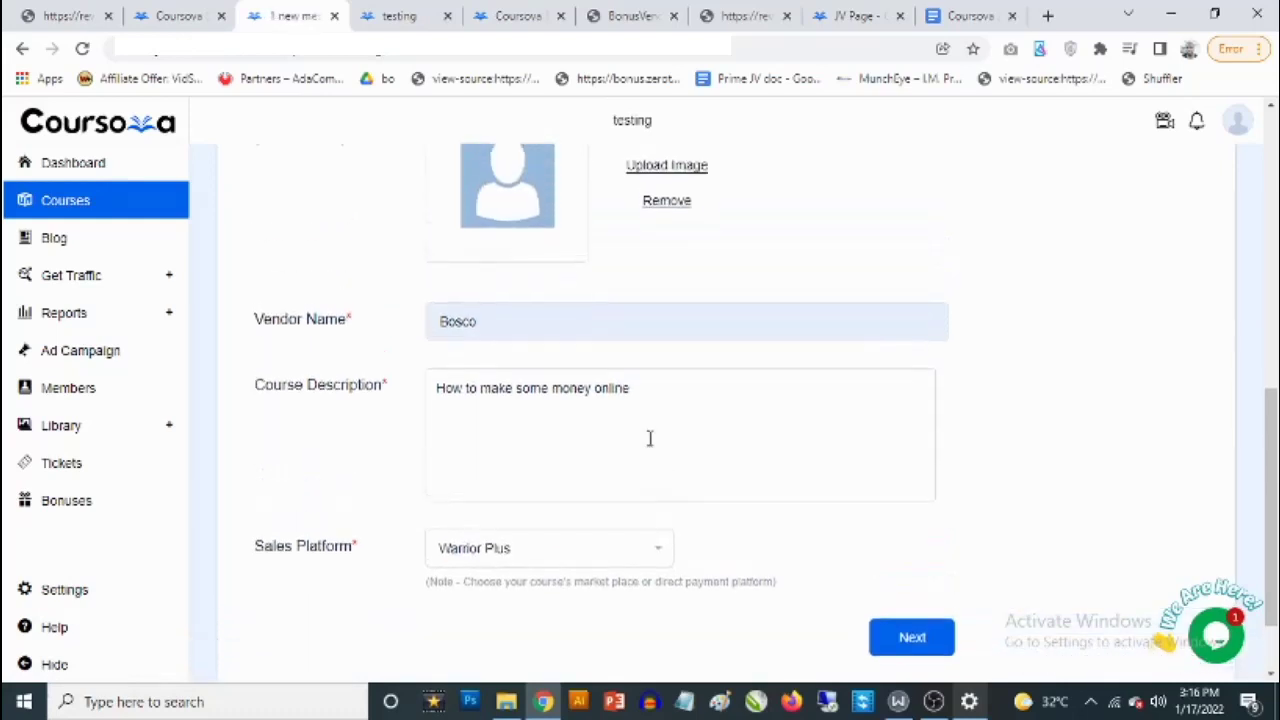
scroll(671, 491, "down", 3)
scroll(674, 503, "up", 4)
scroll(674, 503, "up", 2)
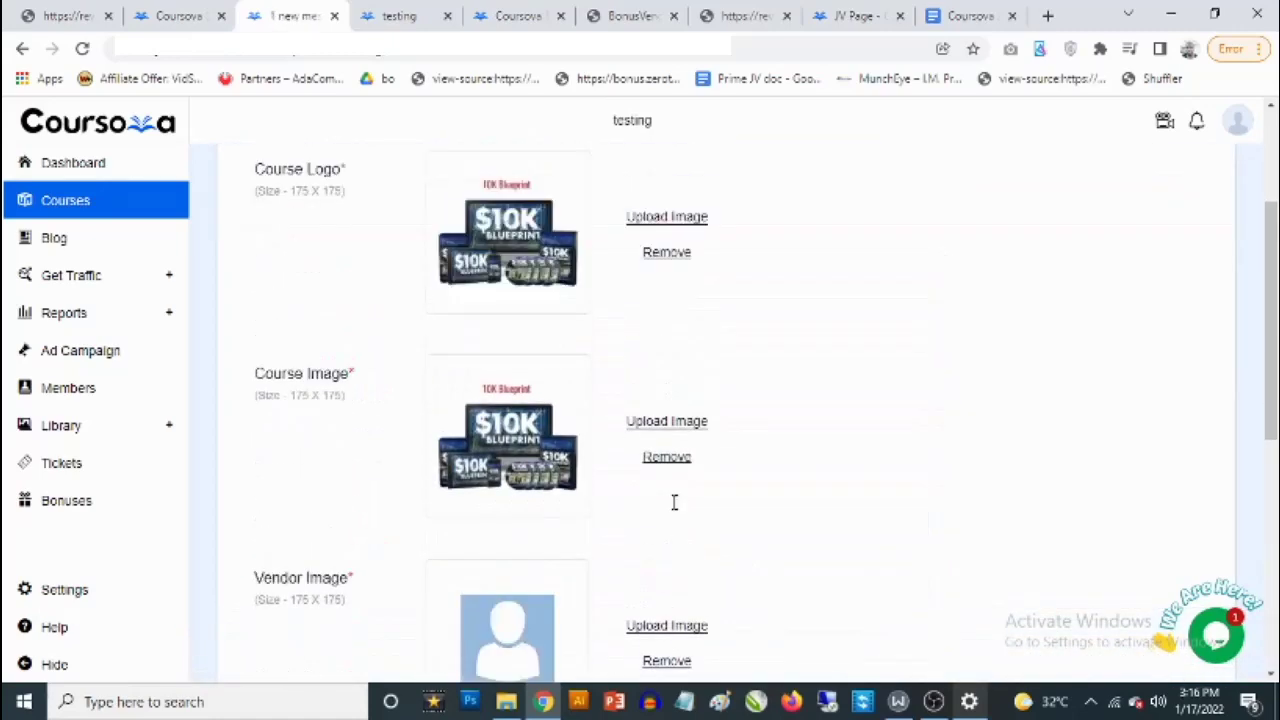
scroll(974, 569, "down", 8)
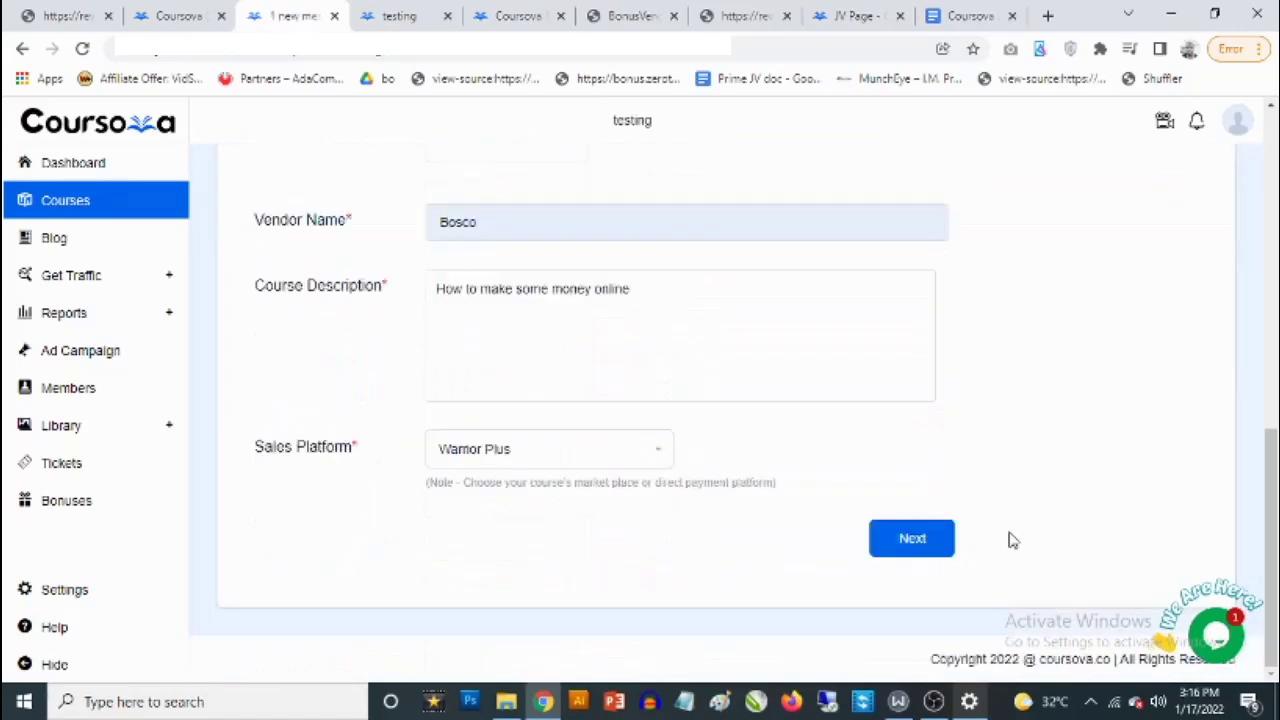
scroll(1003, 537, "up", 2)
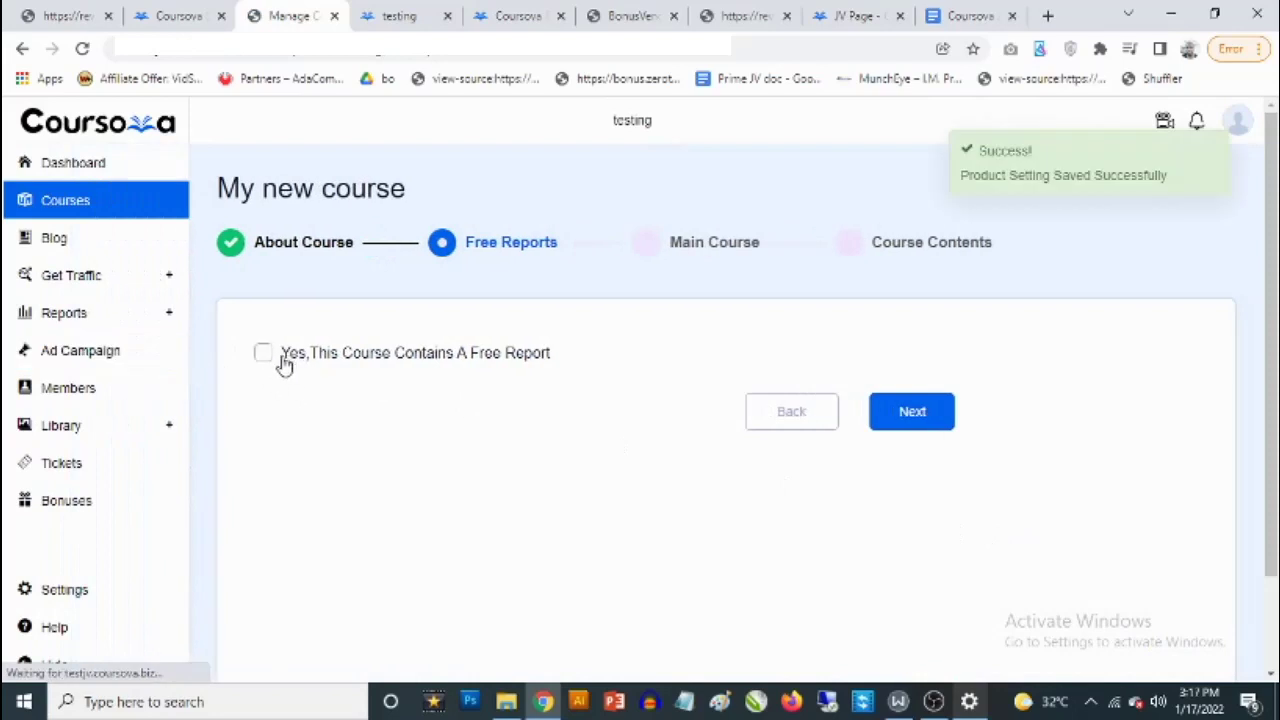
Step: Show the free report fields briefly, leave the free report option disabled, and continue to the Main Course stage
left_click(265, 356)
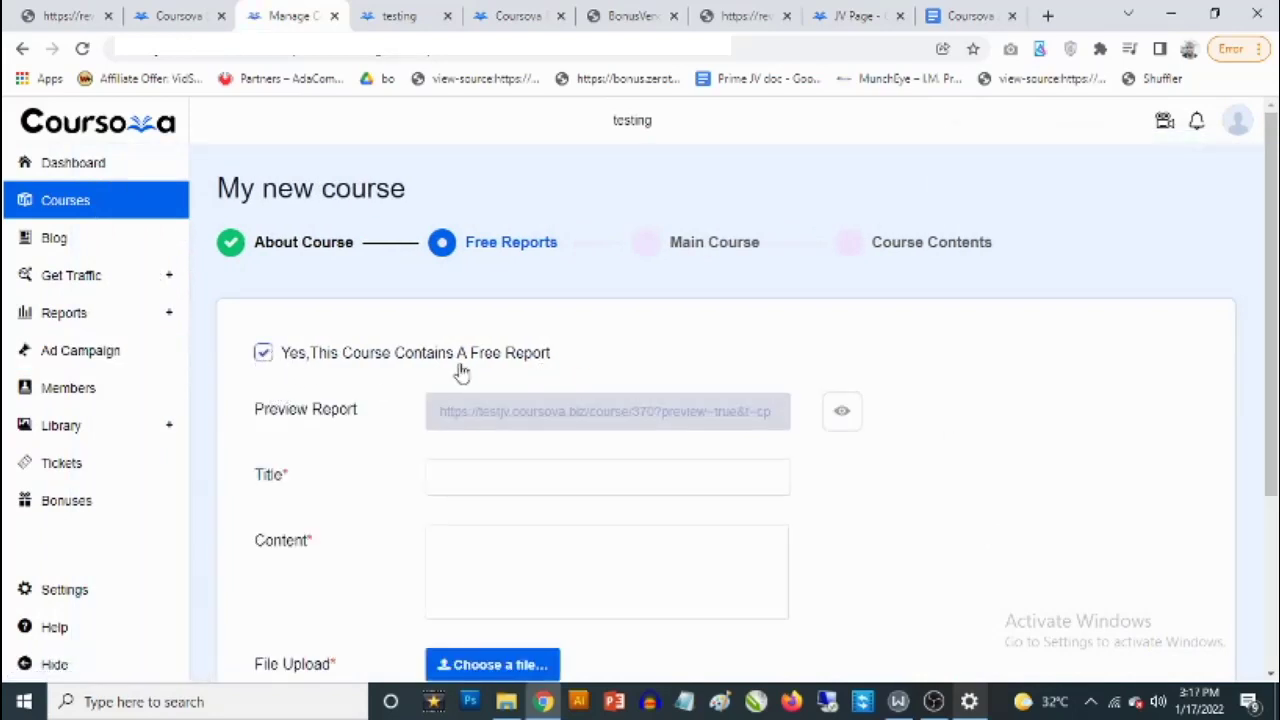
left_click(263, 354)
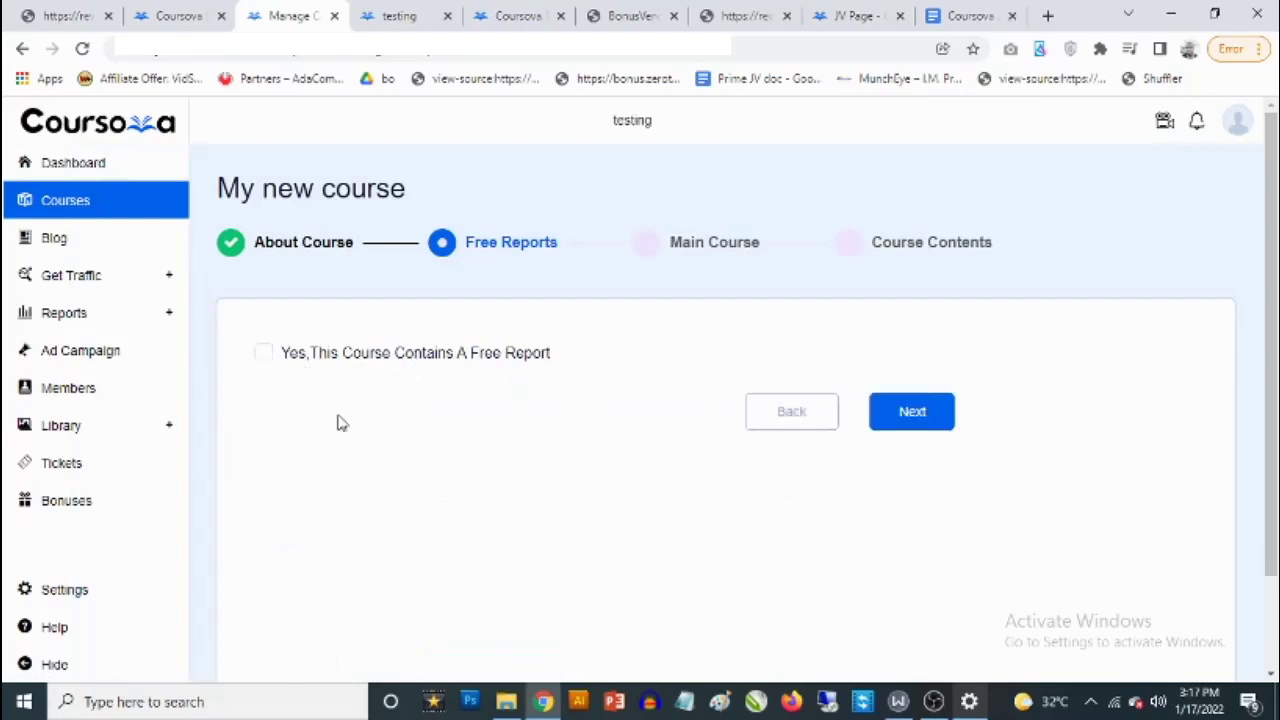
left_click(929, 403)
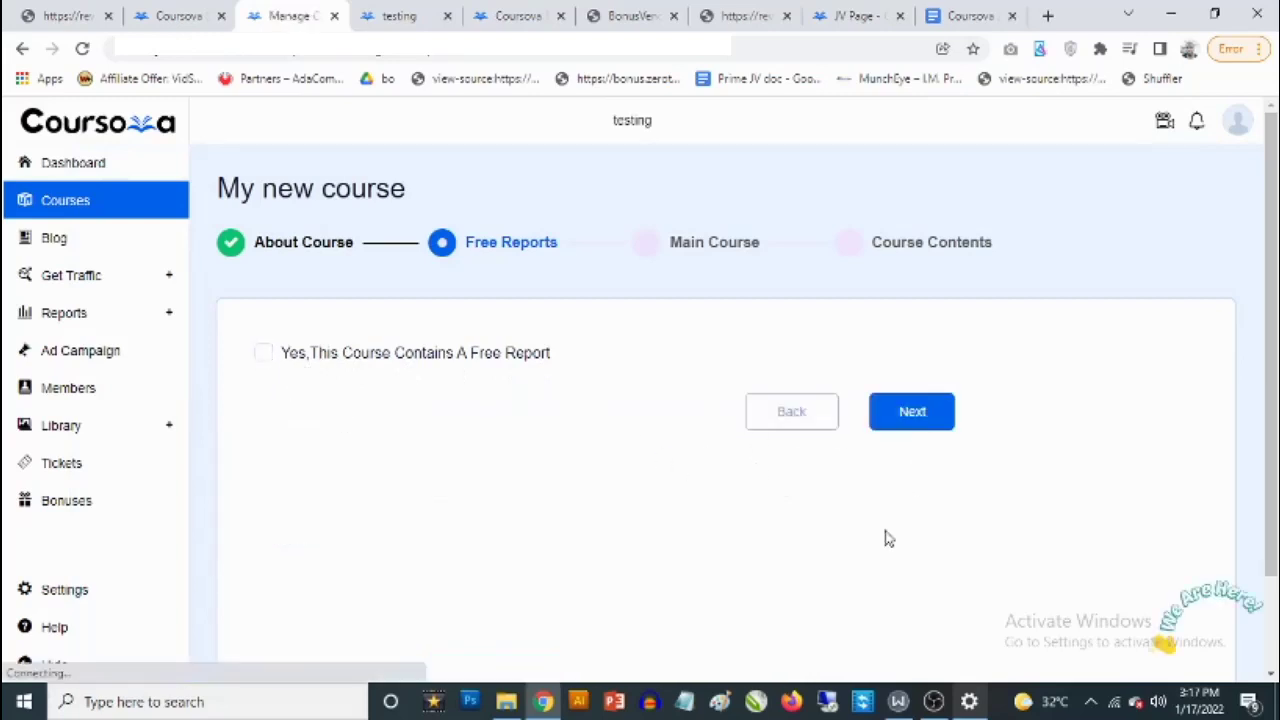
left_click(911, 420)
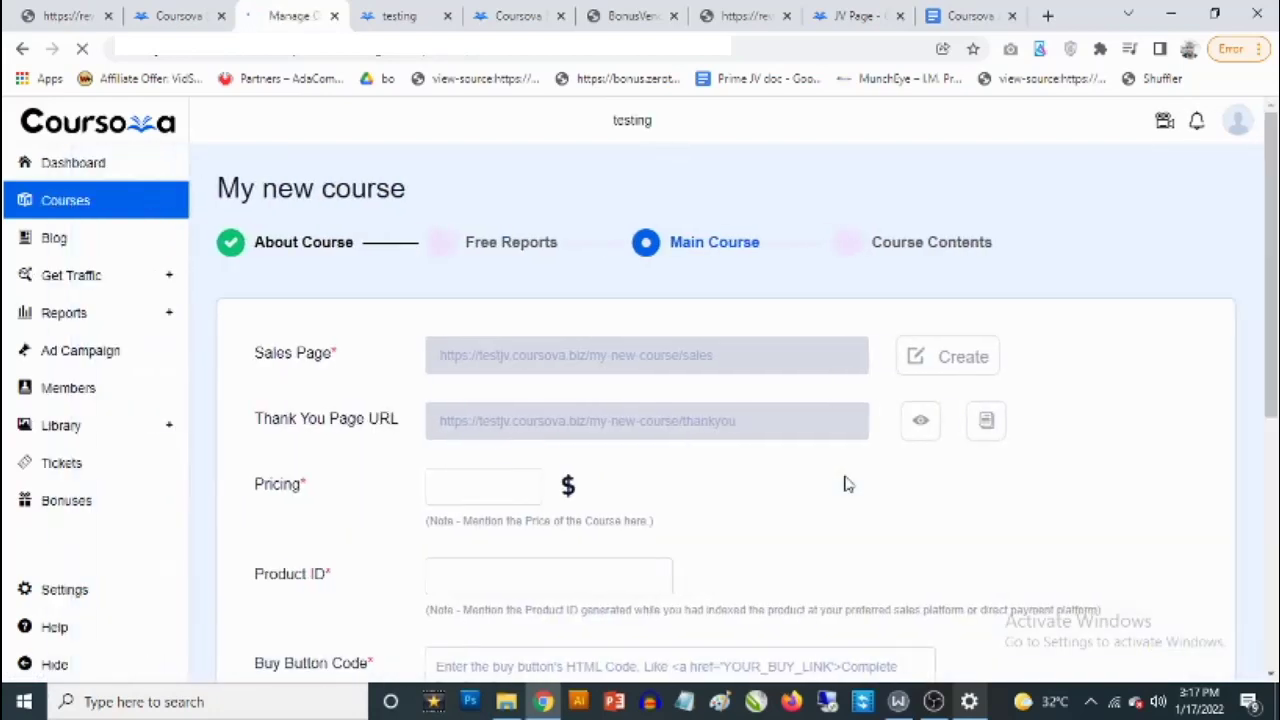
Step: Set the course price to 15 dollars and the product ID to 24242424
scroll(685, 375, "down", 1)
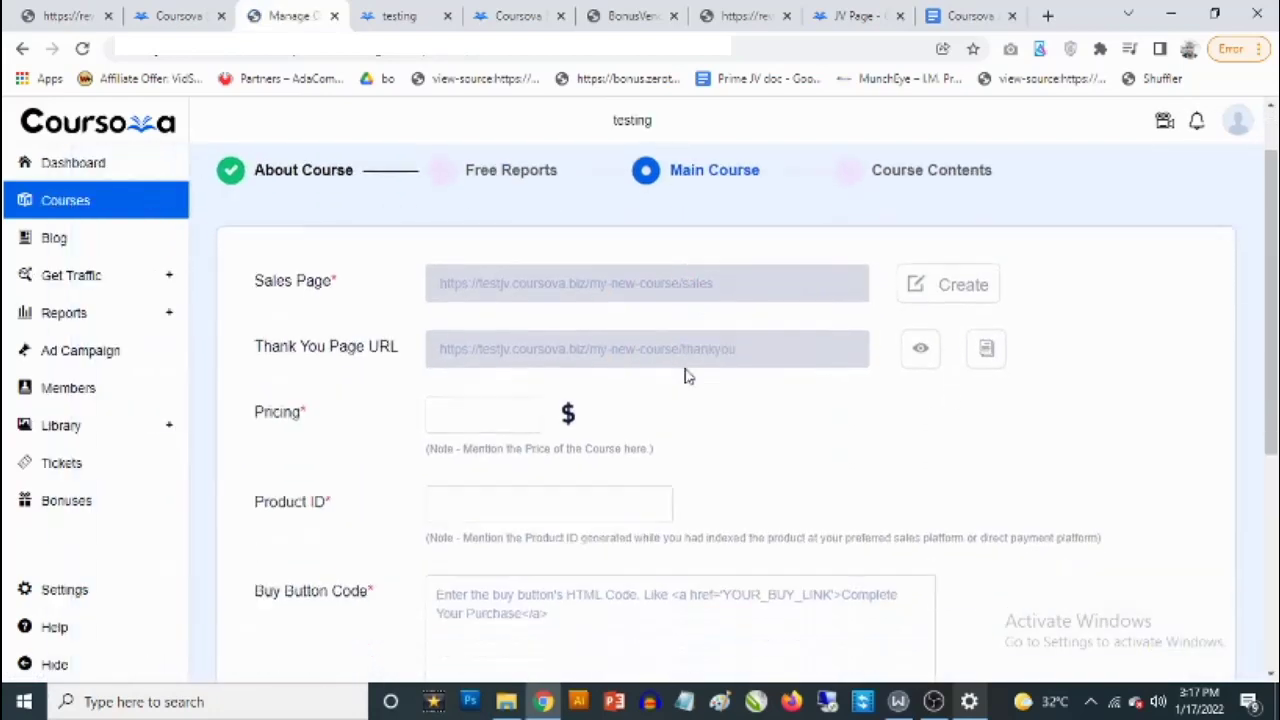
scroll(530, 374, "down", 1)
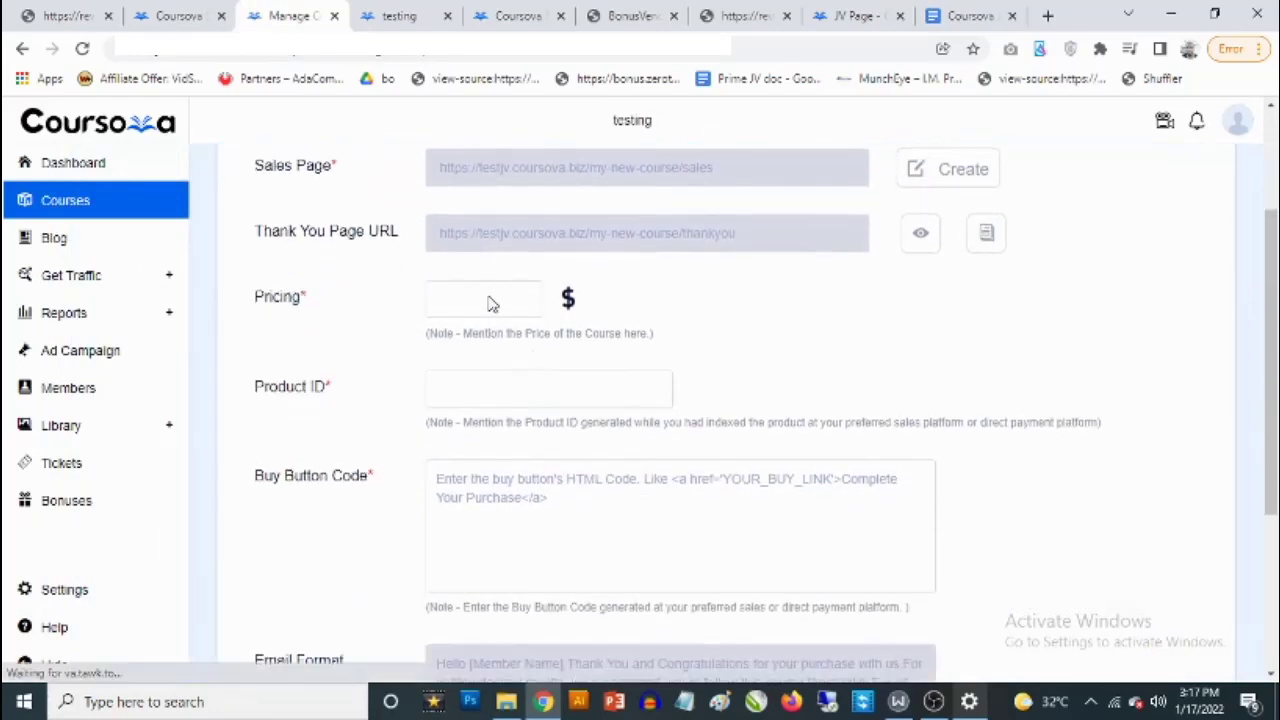
left_click(490, 297)
type("15")
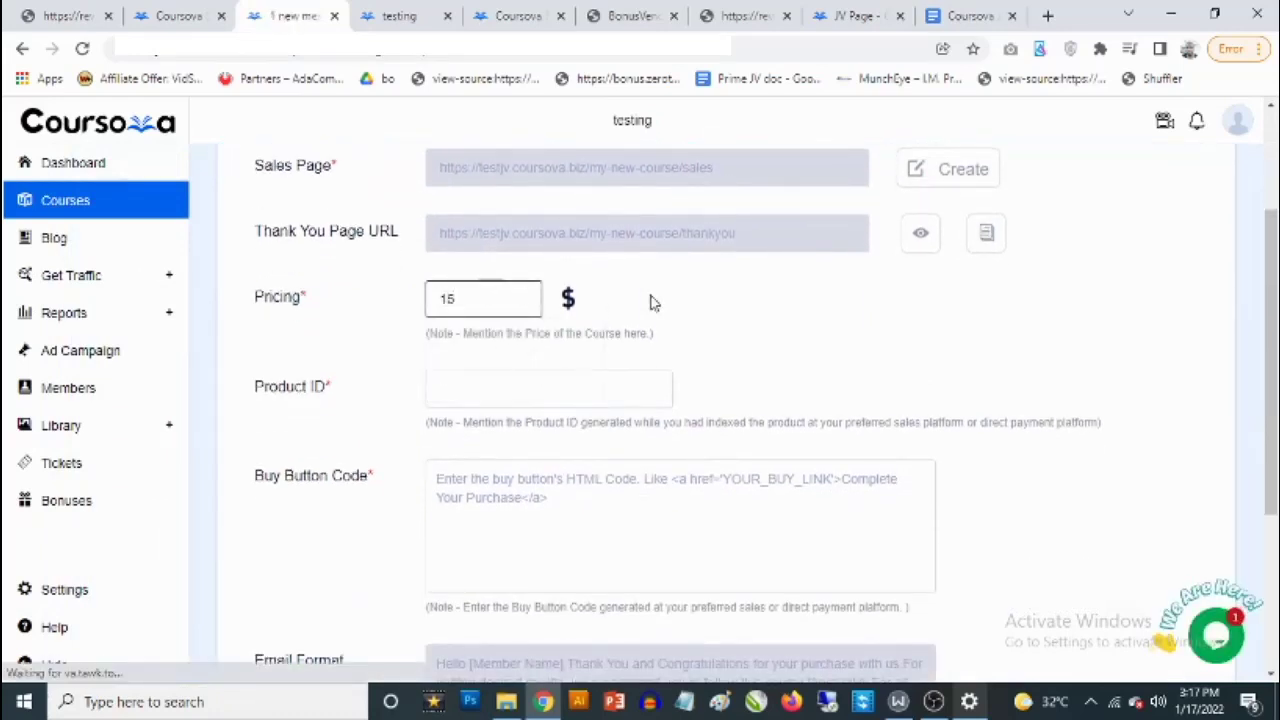
scroll(694, 314, "down", 1)
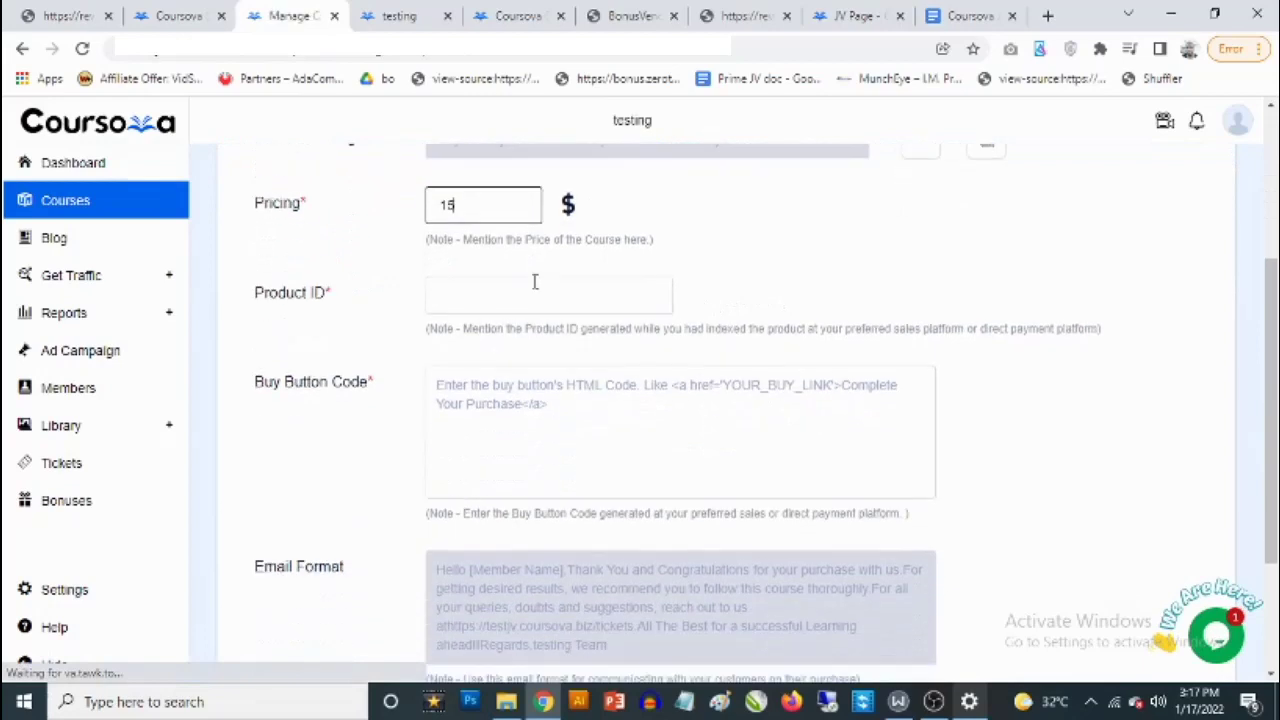
left_click(533, 284)
type("2424242")
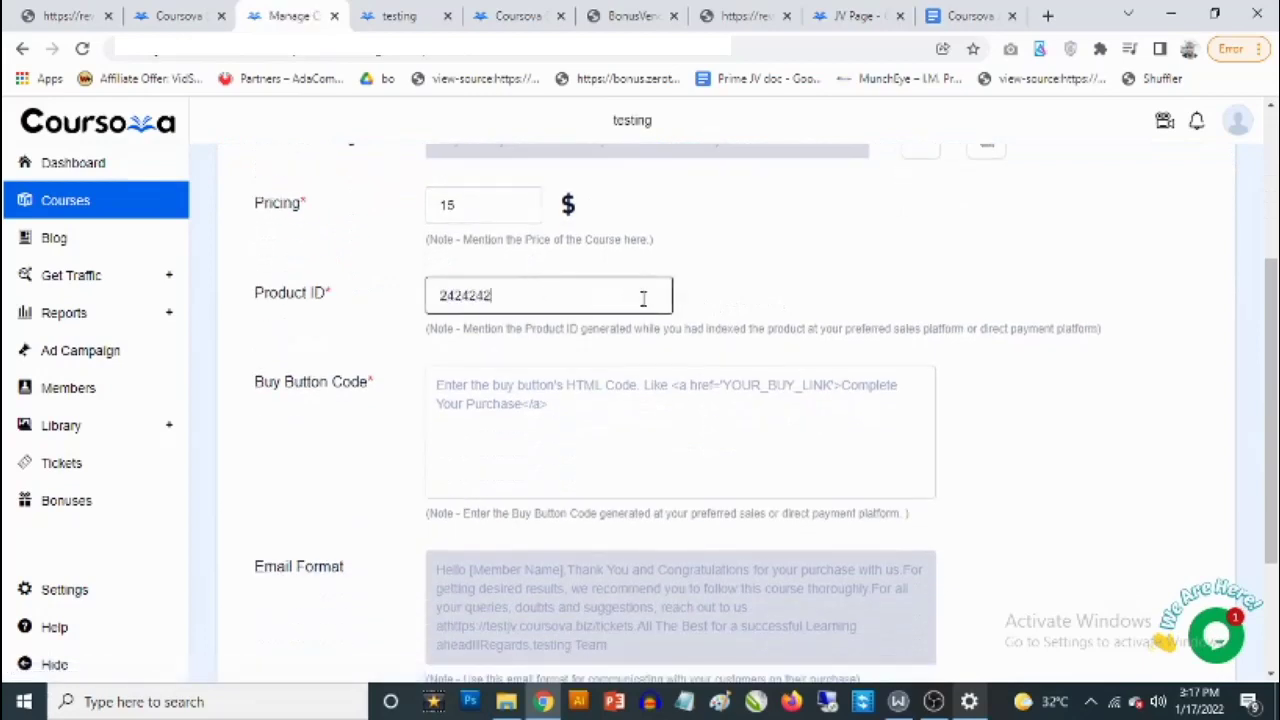
type("4")
left_click(537, 385)
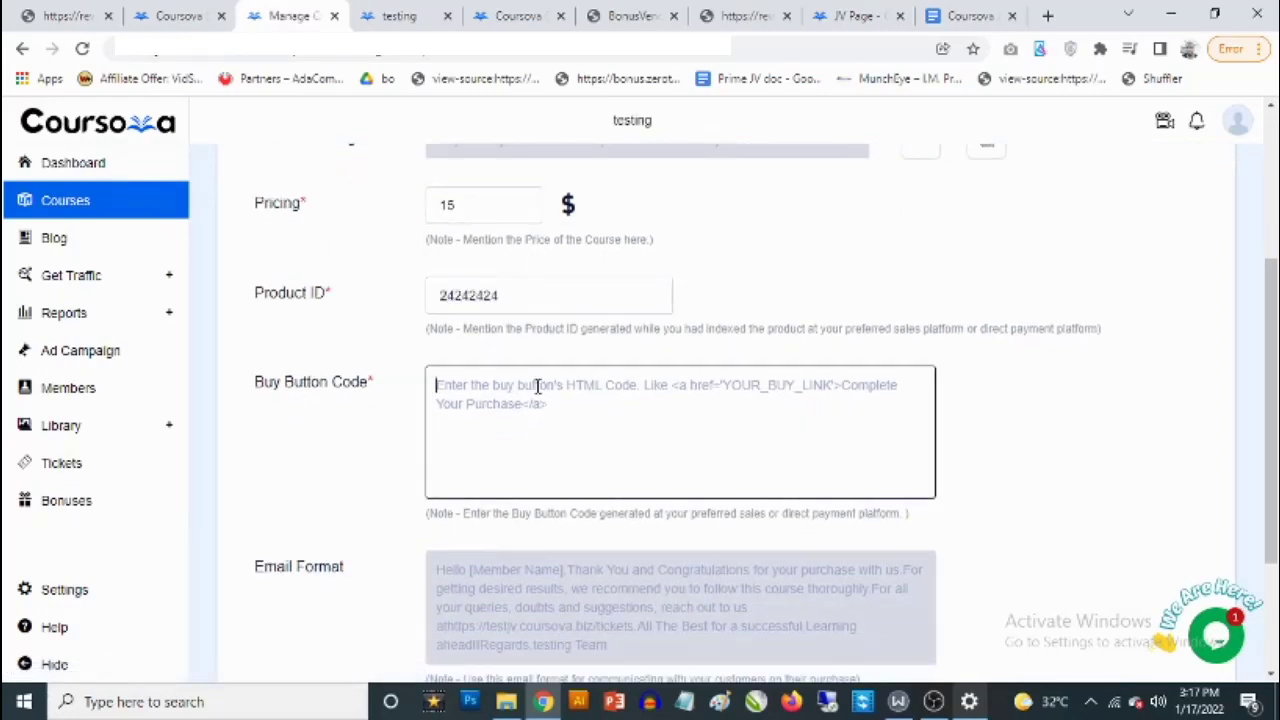
type("$242324334")
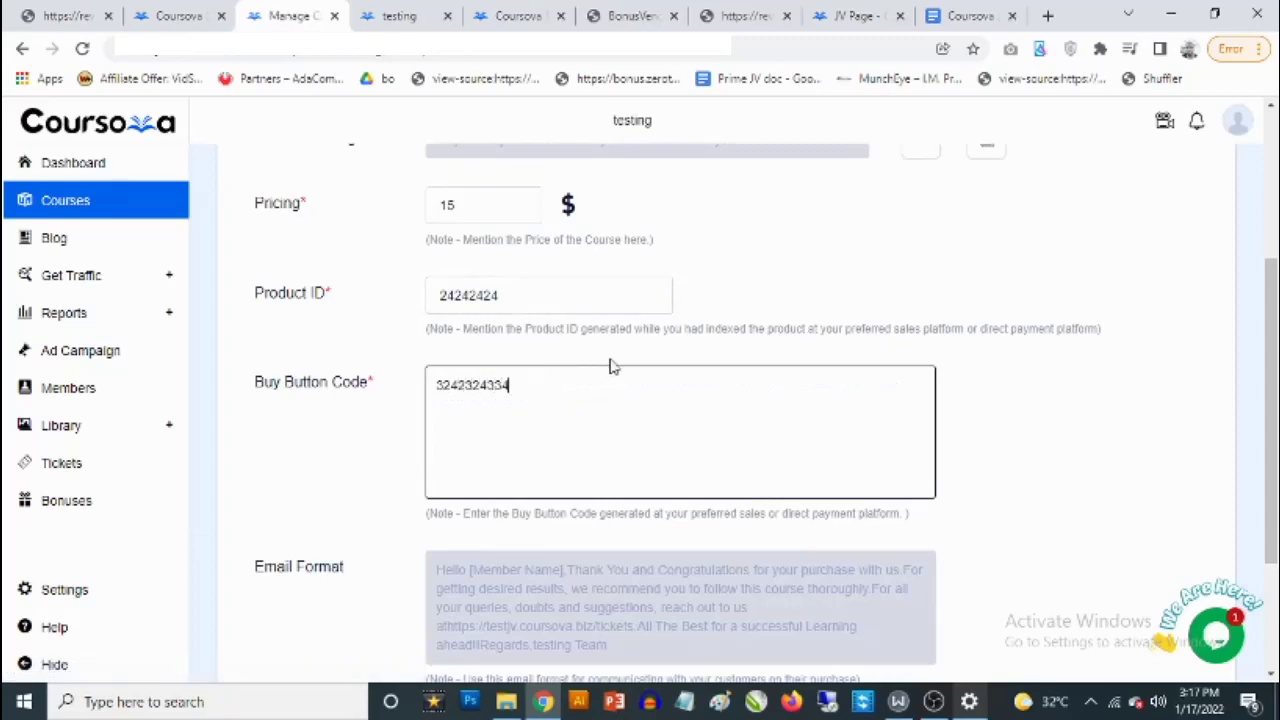
scroll(613, 366, "down", 2)
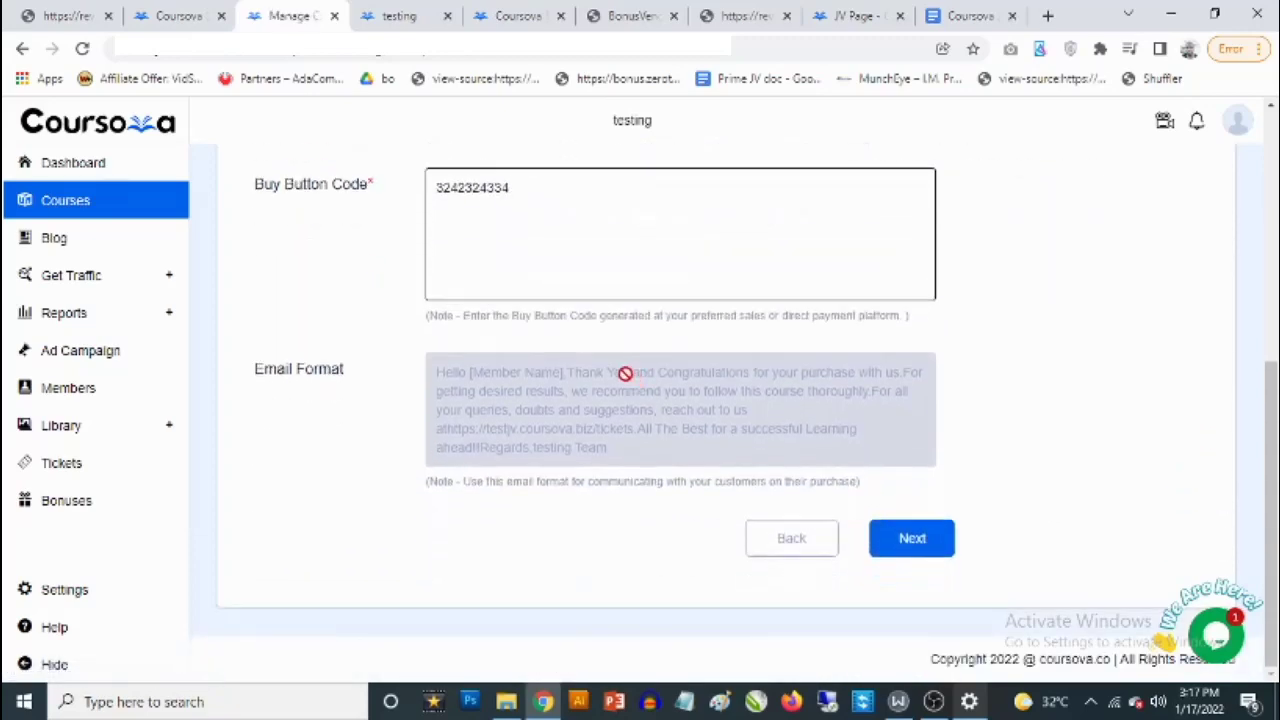
Step: Start creating the course's sales page, preview the Landing Page template, and browse the other available templates
scroll(642, 384, "up", 5)
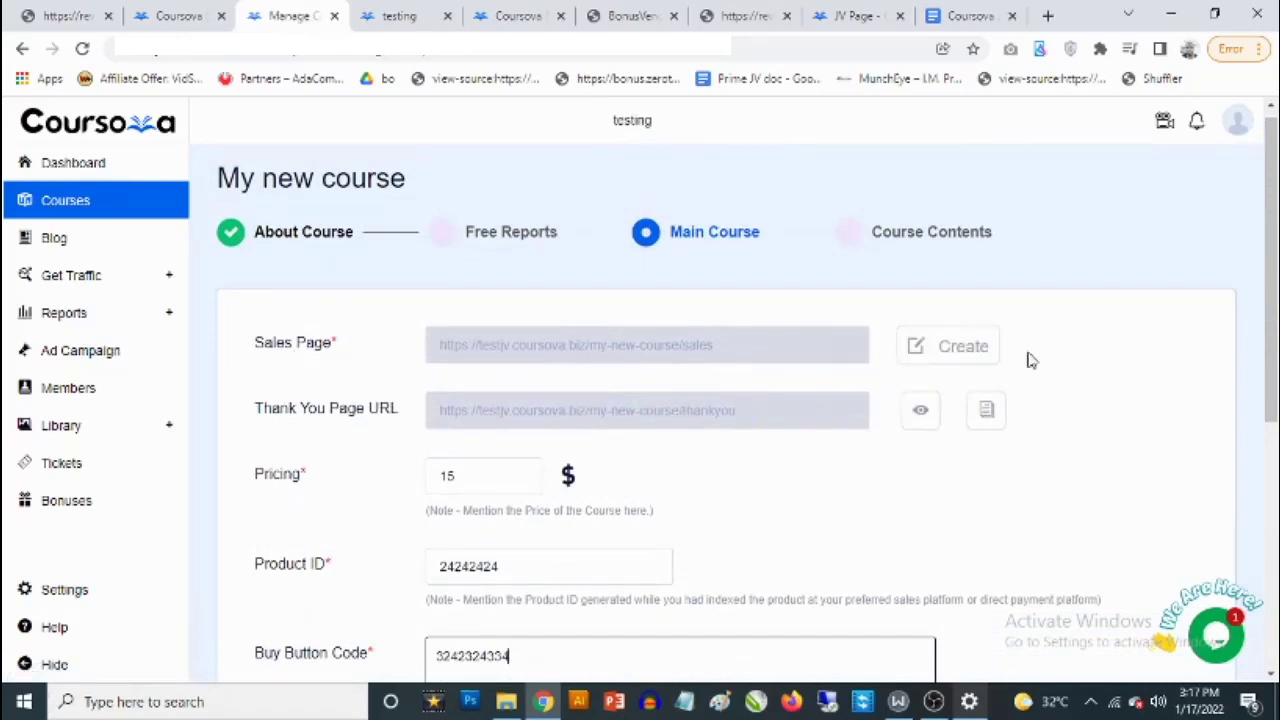
left_click(972, 366)
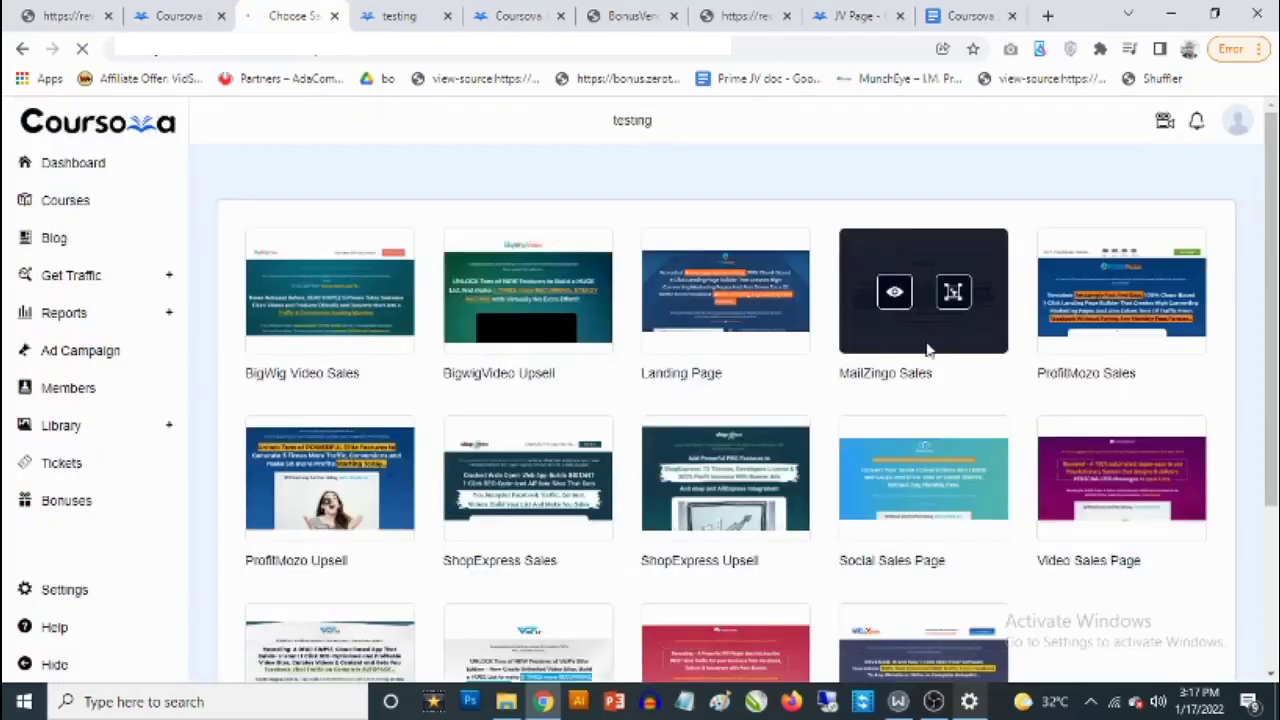
scroll(719, 306, "down", 1)
scroll(697, 293, "up", 1)
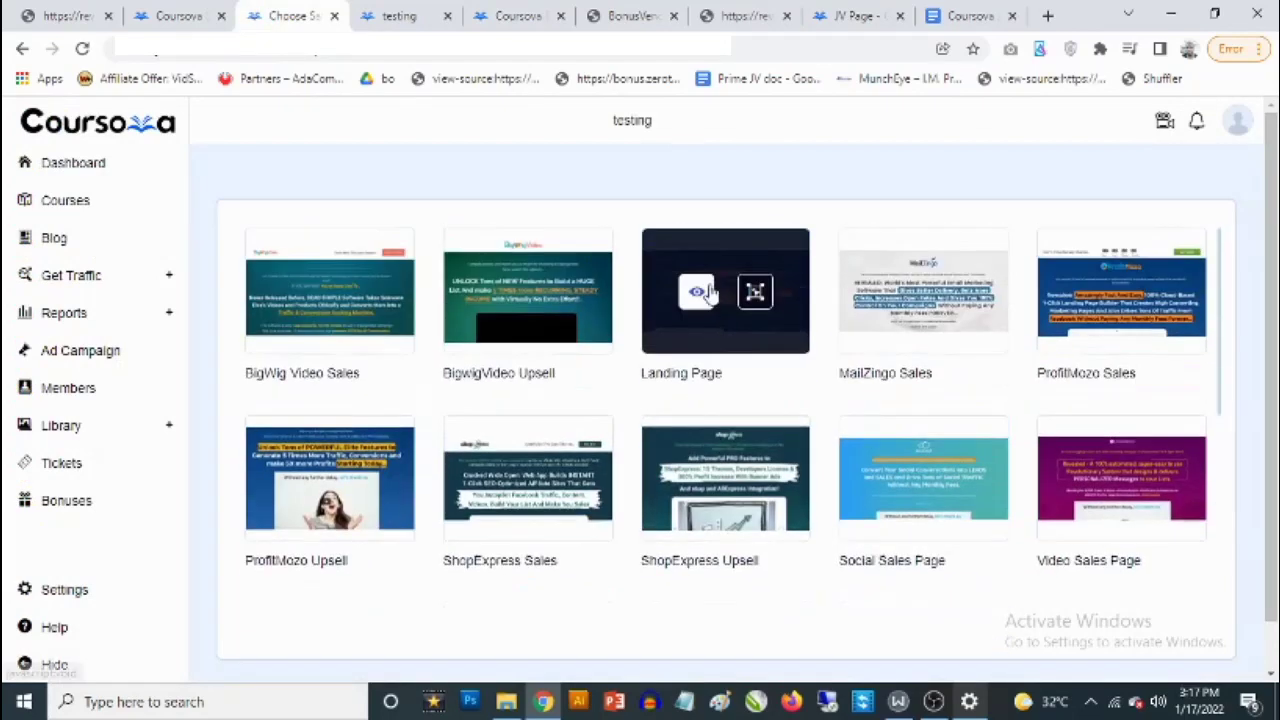
left_click(693, 292)
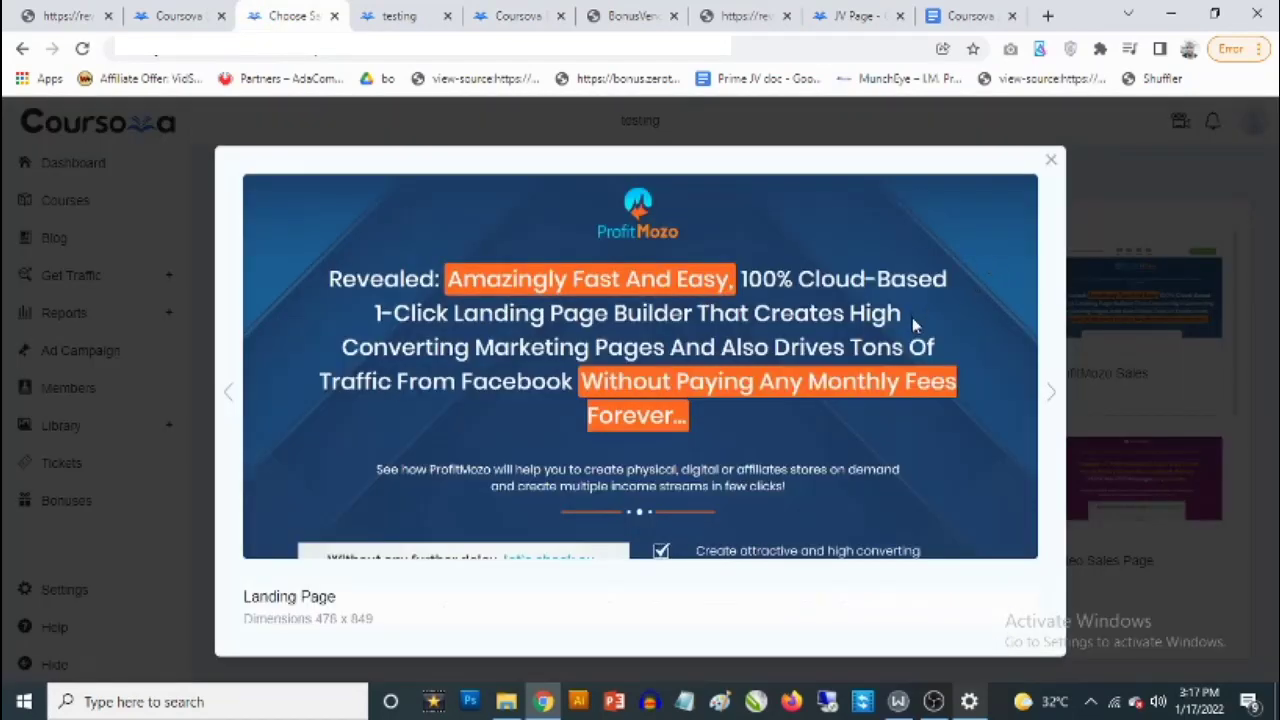
left_click(1051, 160)
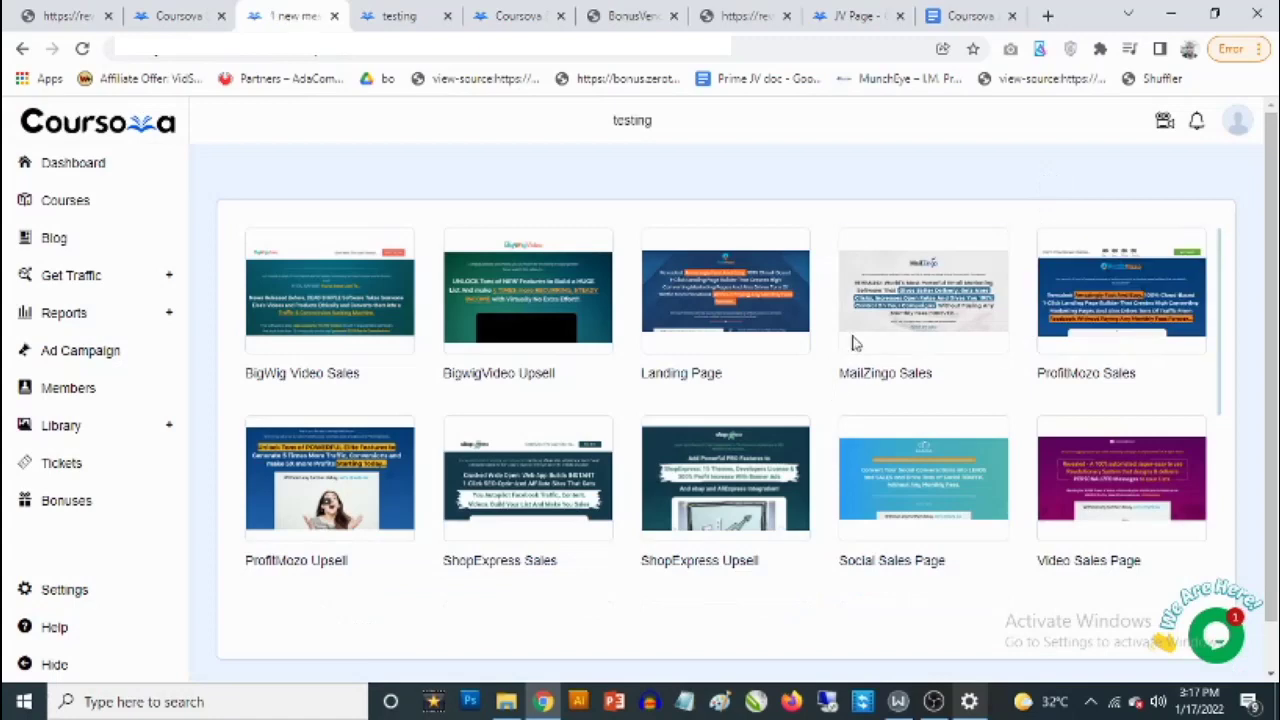
scroll(770, 366, "down", 3)
scroll(769, 368, "up", 2)
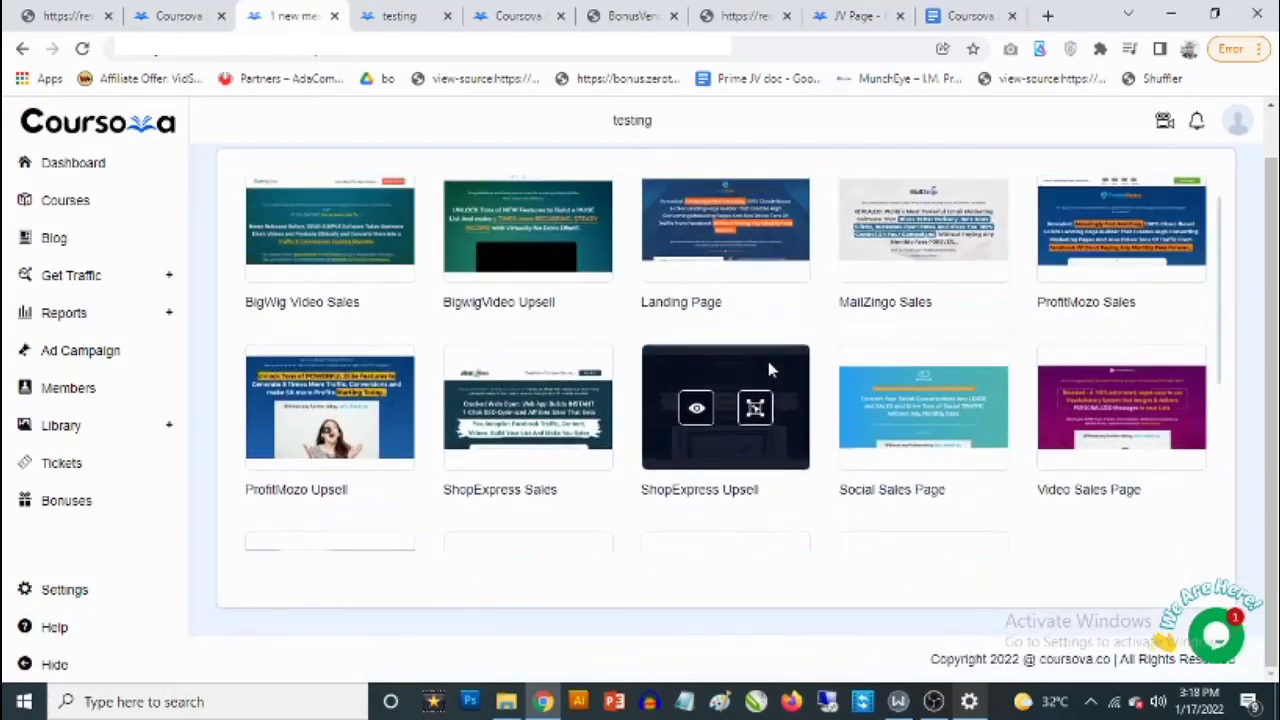
scroll(769, 370, "up", 1)
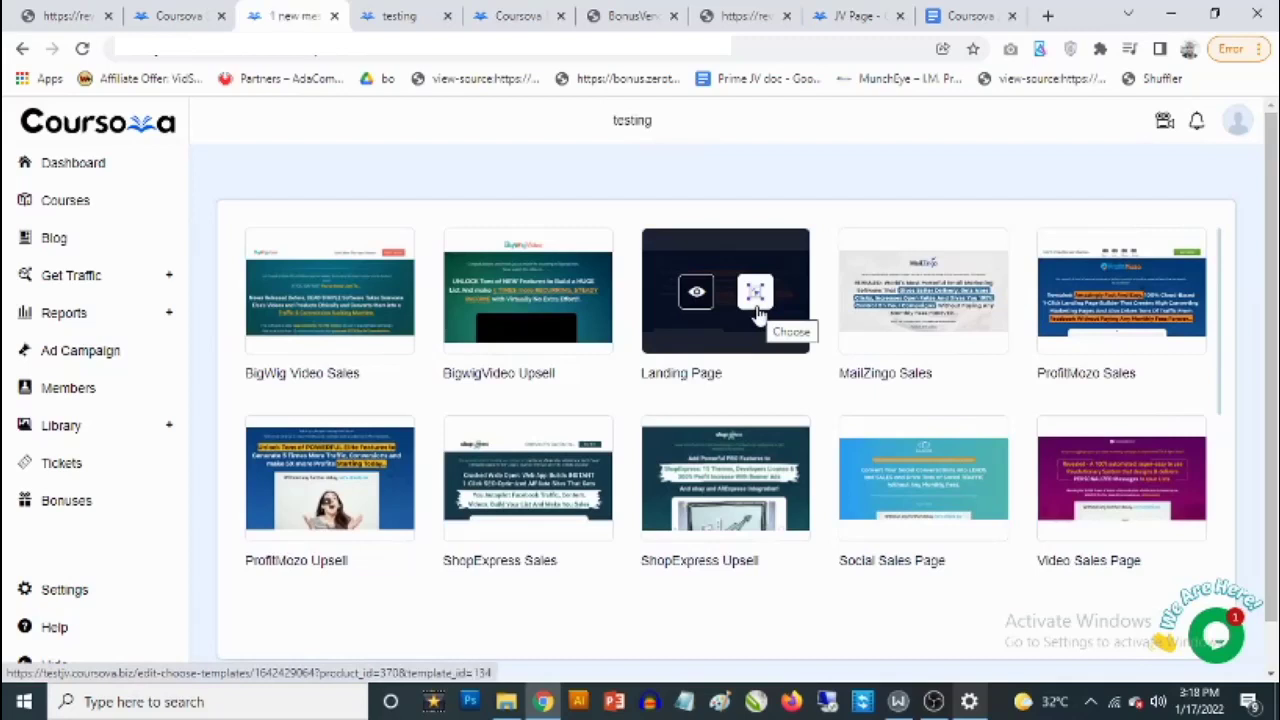
Step: Choose the Landing Page template for the sales page and look through it in the template editor
left_click(756, 305)
left_click(757, 302)
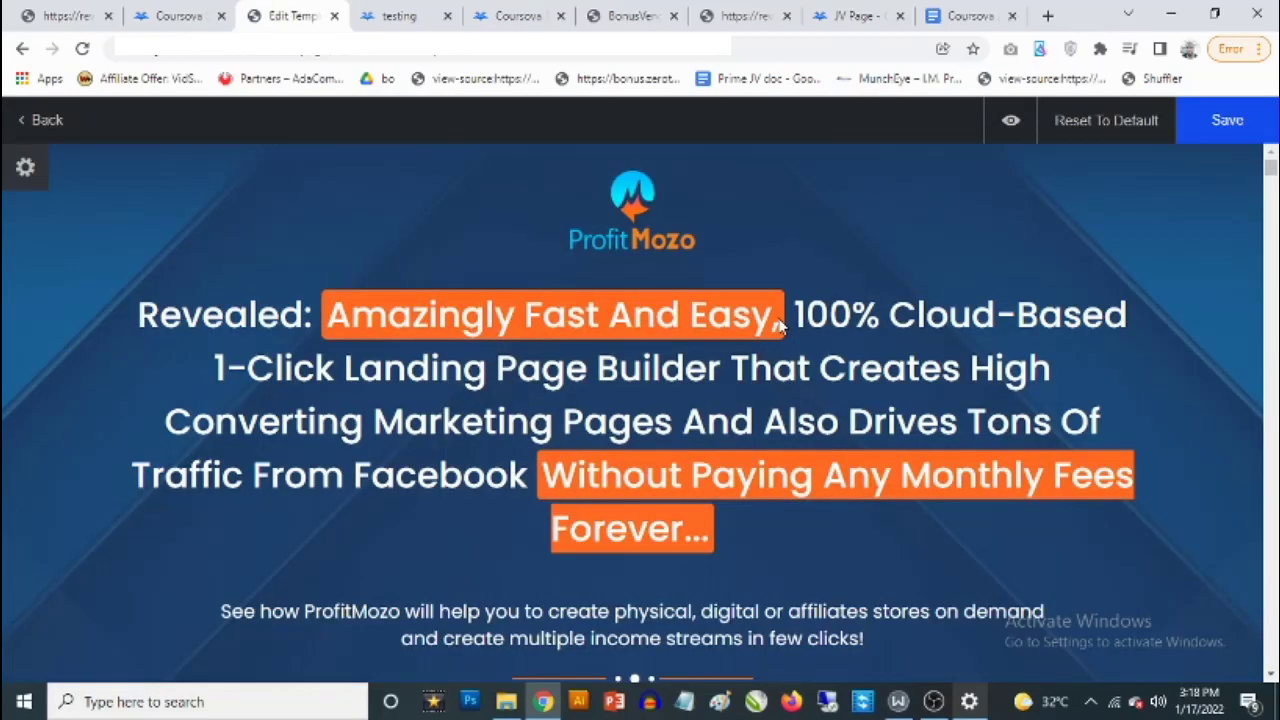
scroll(760, 369, "down", 10)
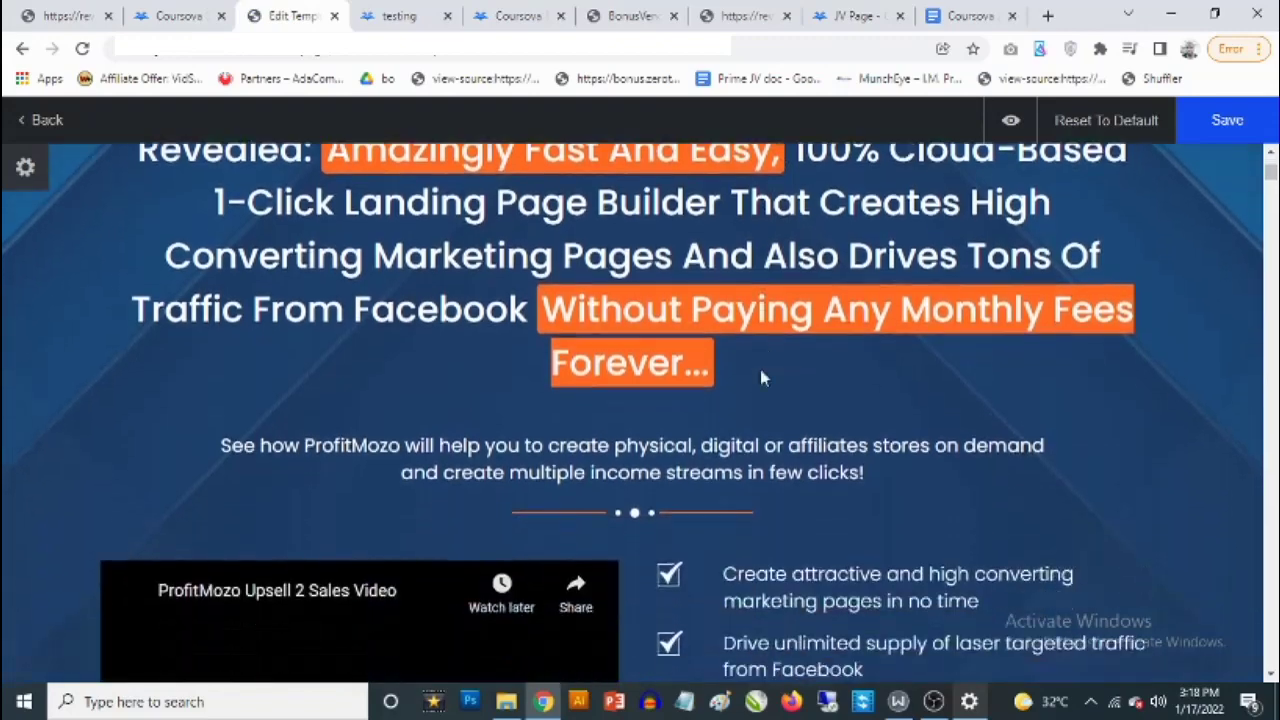
Step: Check the editing options of the e-commerce image, the green call-to-action button and the feature list in the sales page template
scroll(760, 369, "down", 8)
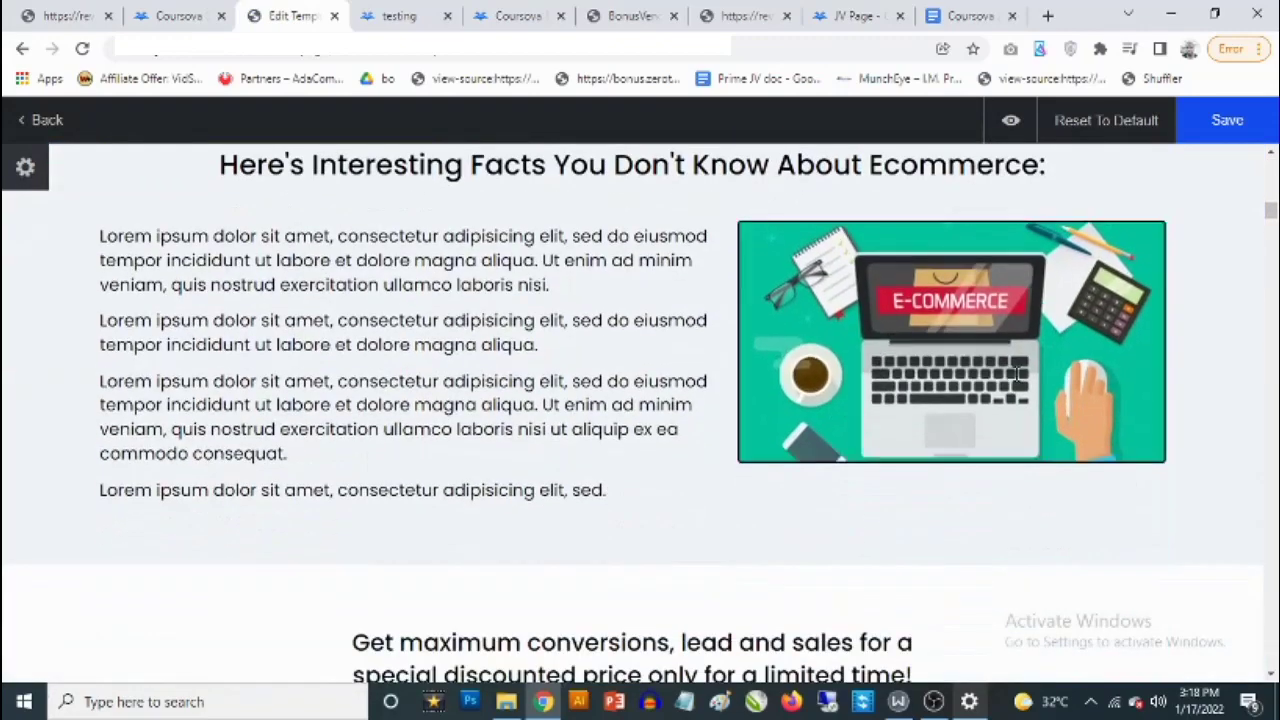
left_click(1016, 373)
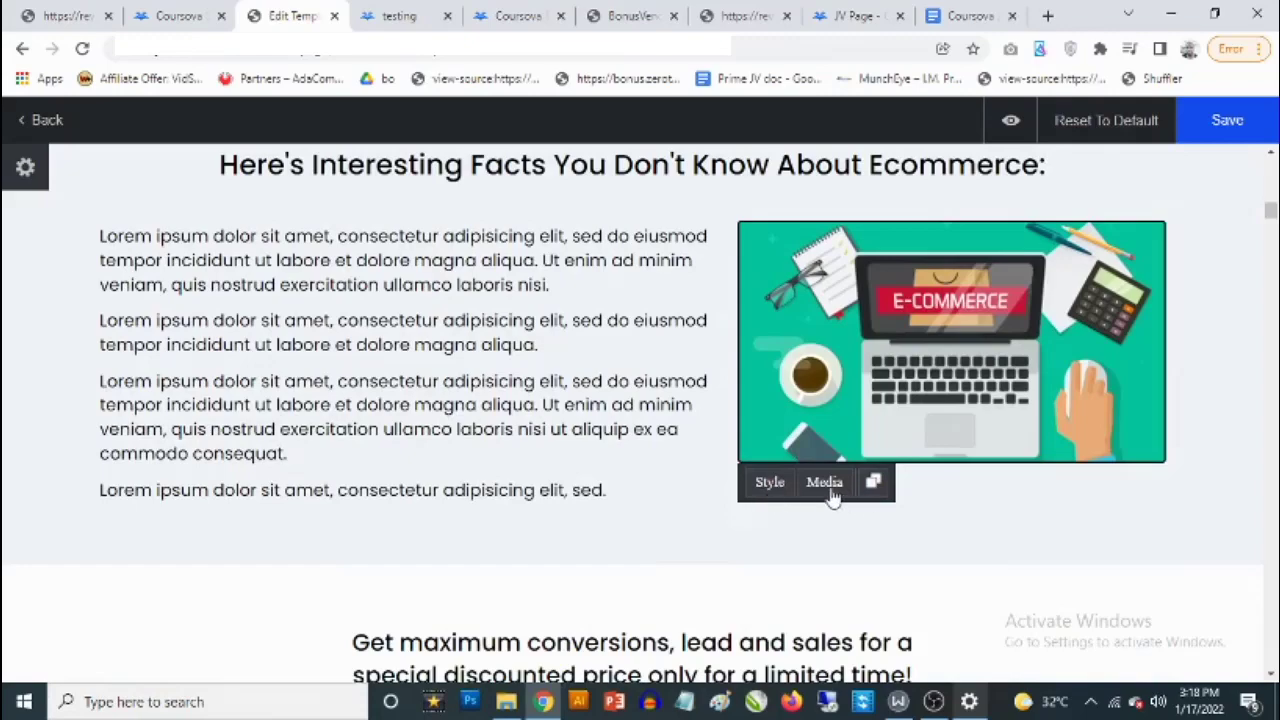
scroll(929, 408, "down", 4)
left_click(706, 390)
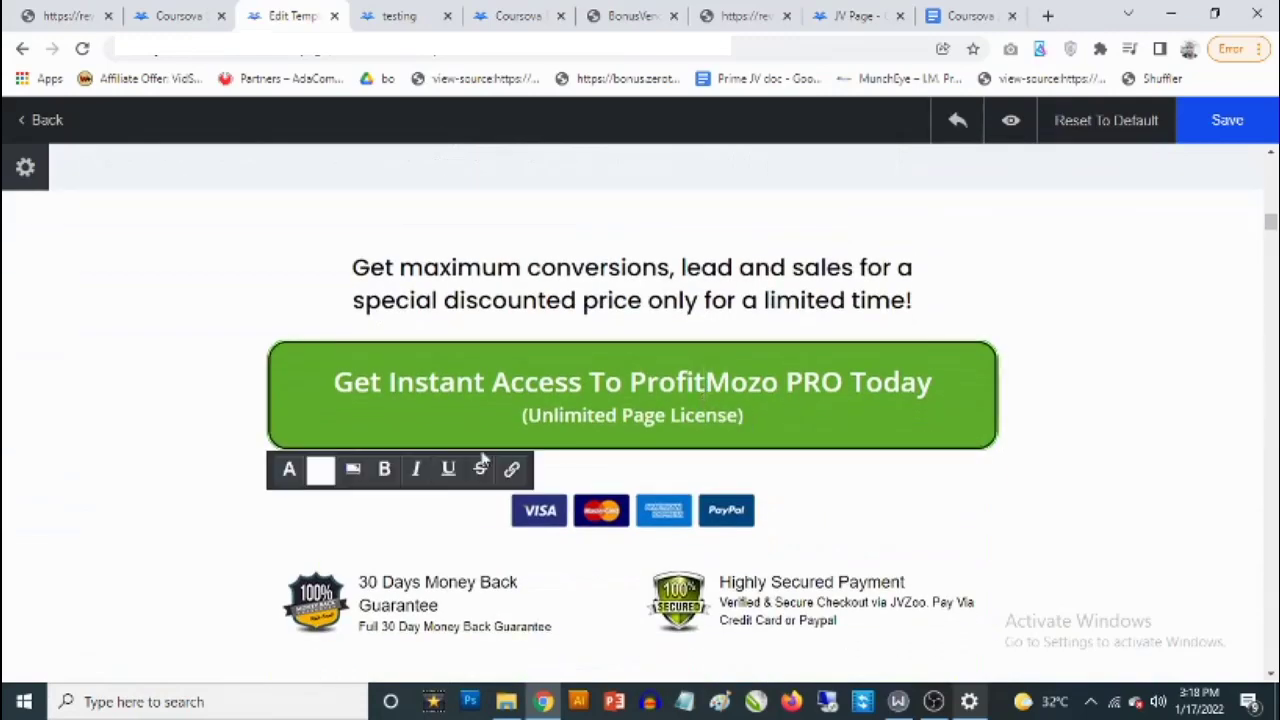
scroll(886, 426, "down", 1)
scroll(517, 426, "down", 4)
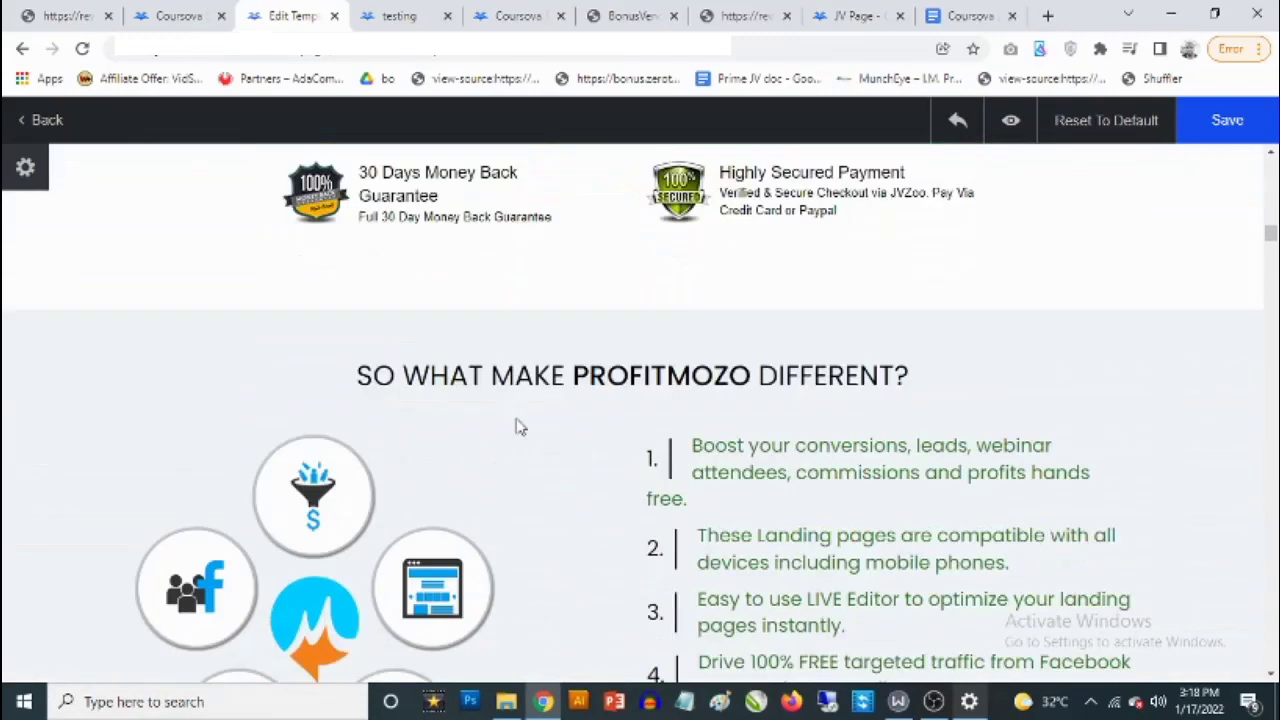
scroll(550, 415, "down", 3)
scroll(351, 331, "down", 1)
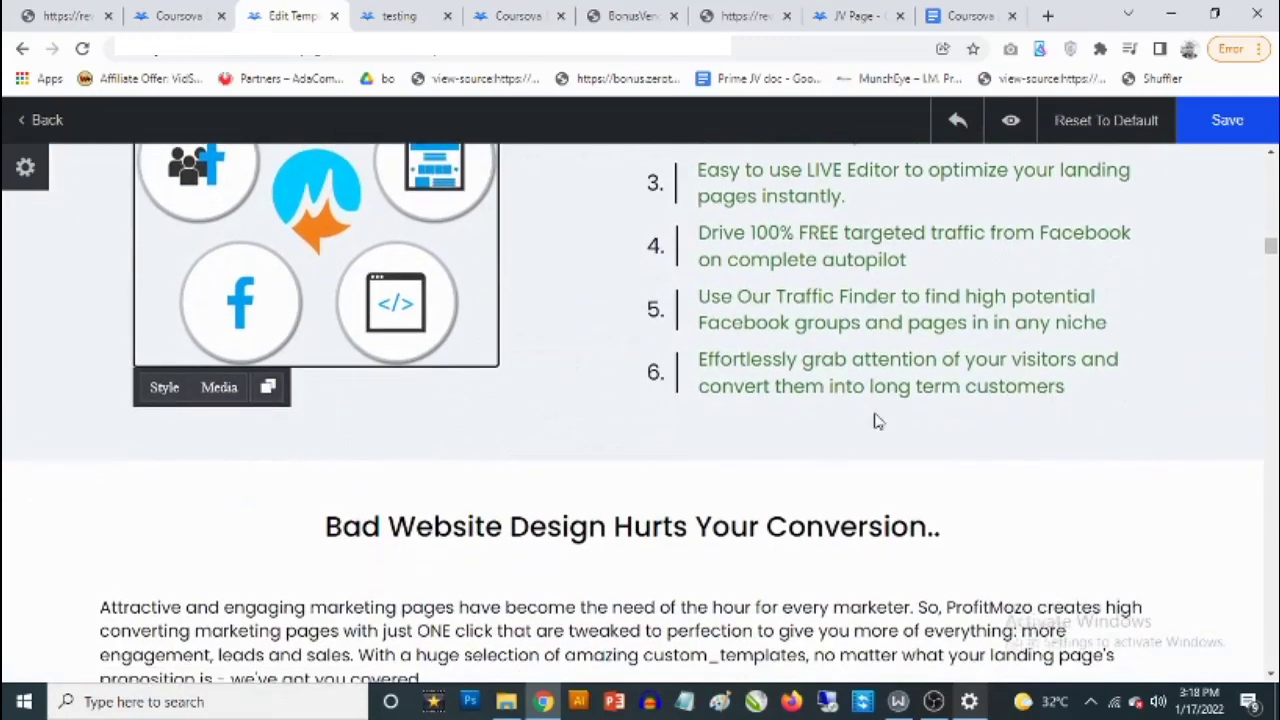
left_click(816, 320)
scroll(846, 403, "down", 5)
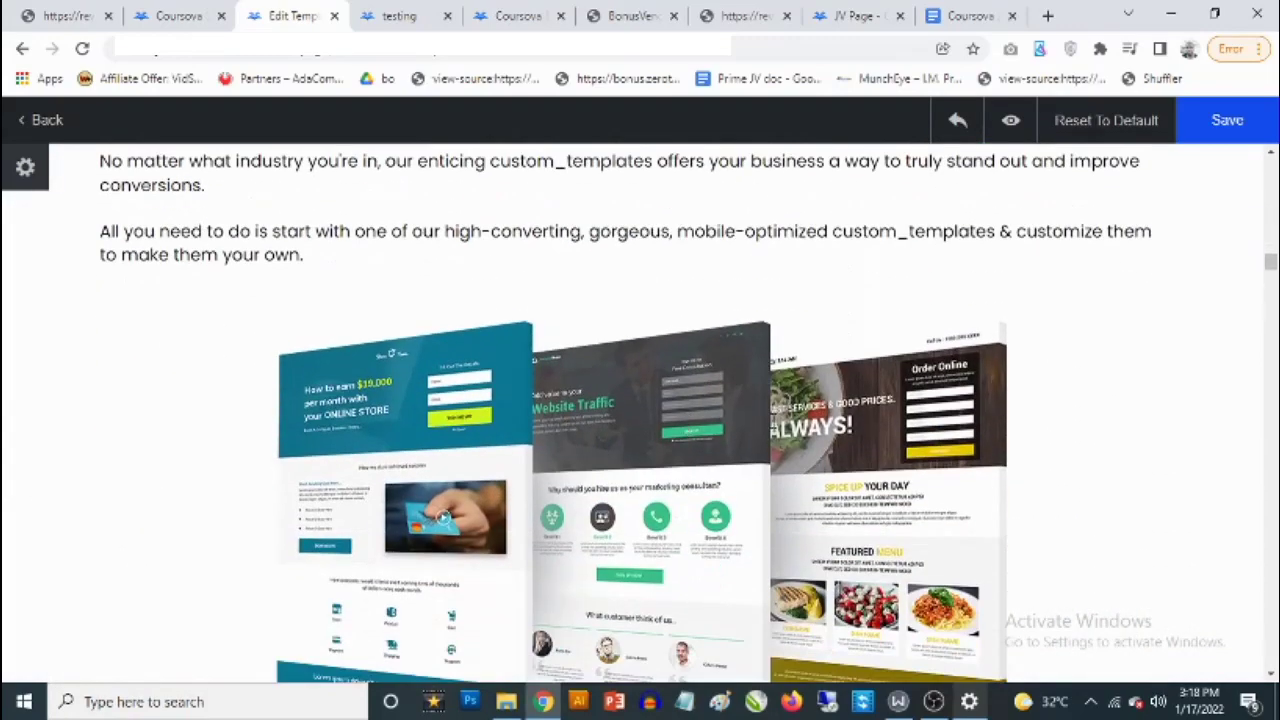
Step: Examine the template's remaining sections through the testimonials, and return from the template editor to the template selection page
scroll(689, 375, "down", 3)
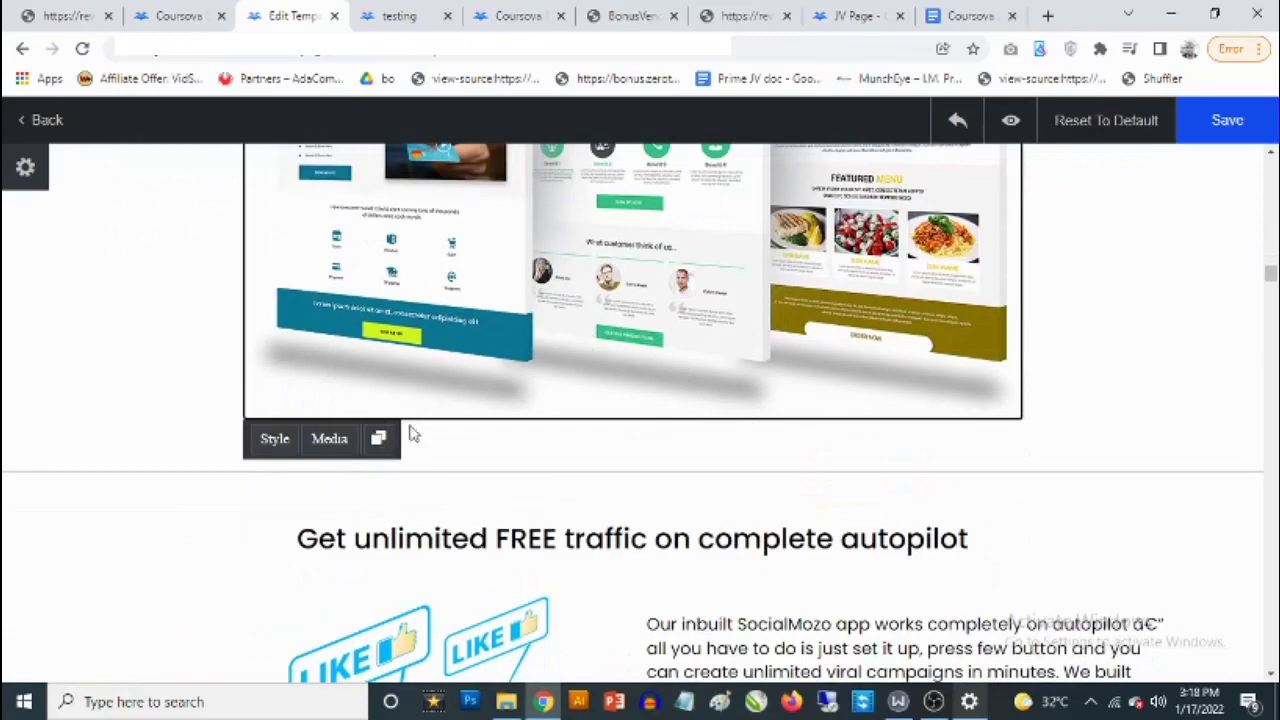
scroll(729, 510, "down", 4)
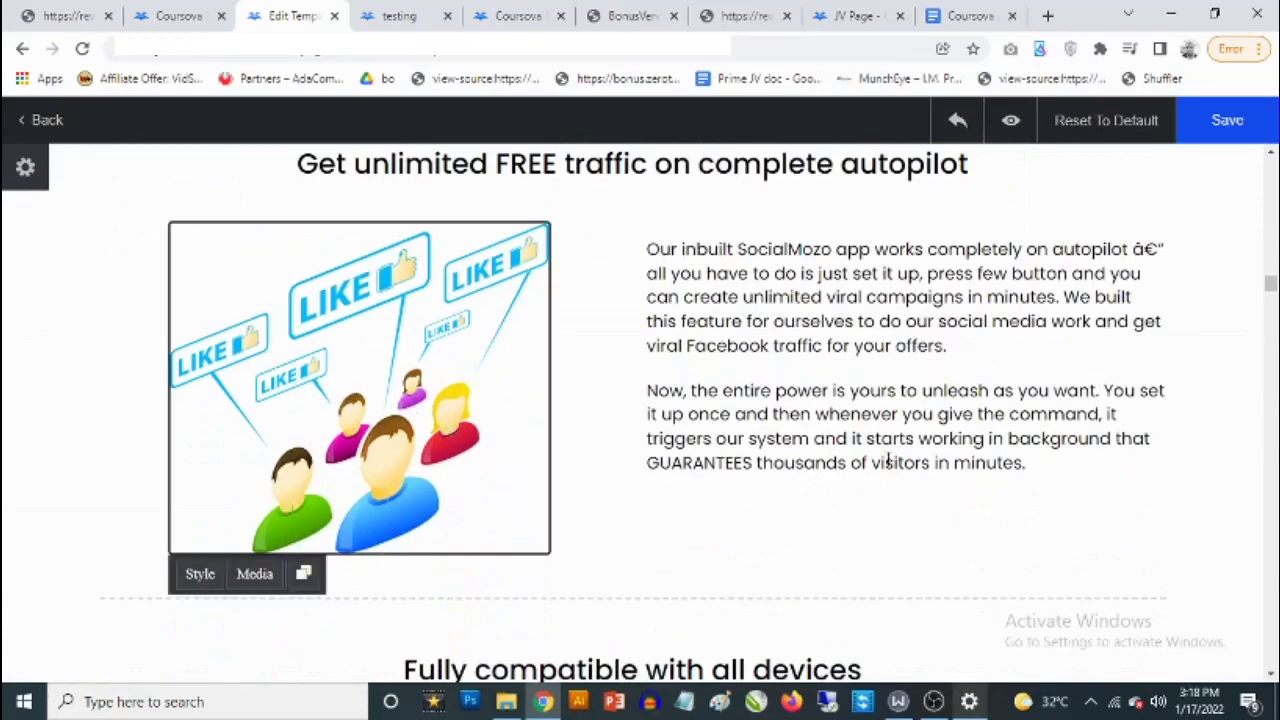
scroll(888, 462, "down", 15)
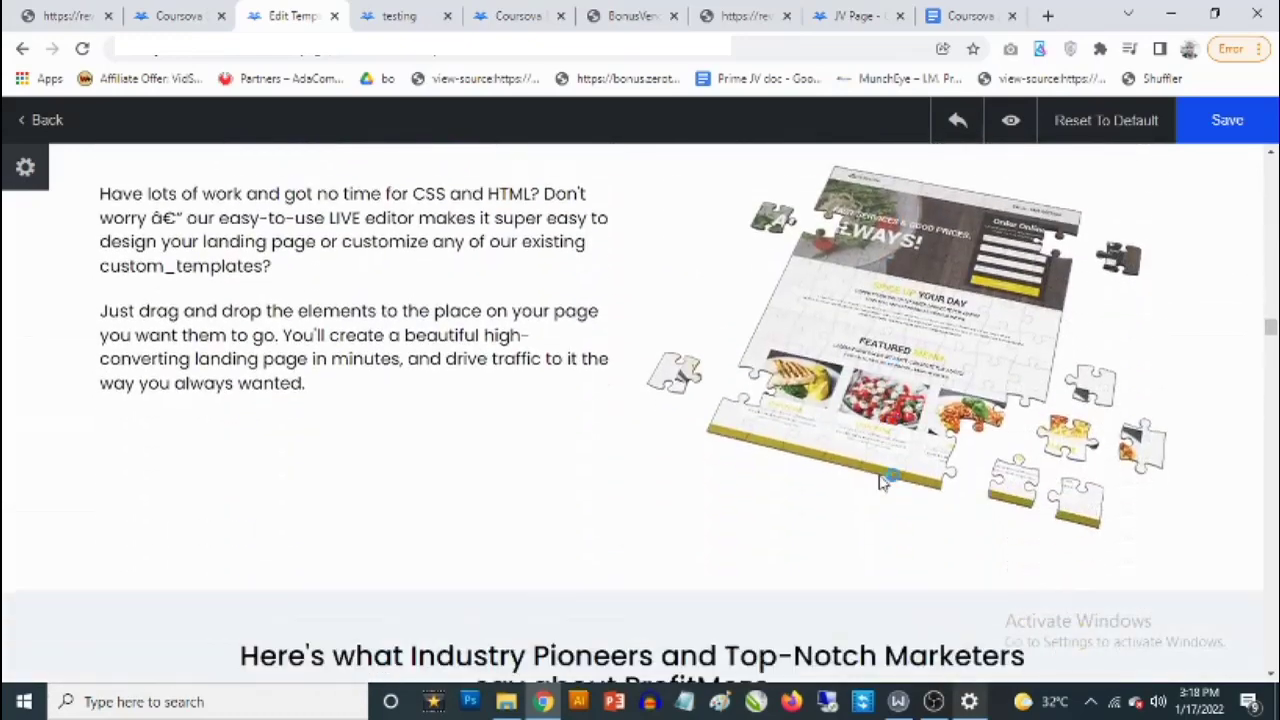
scroll(880, 481, "down", 7)
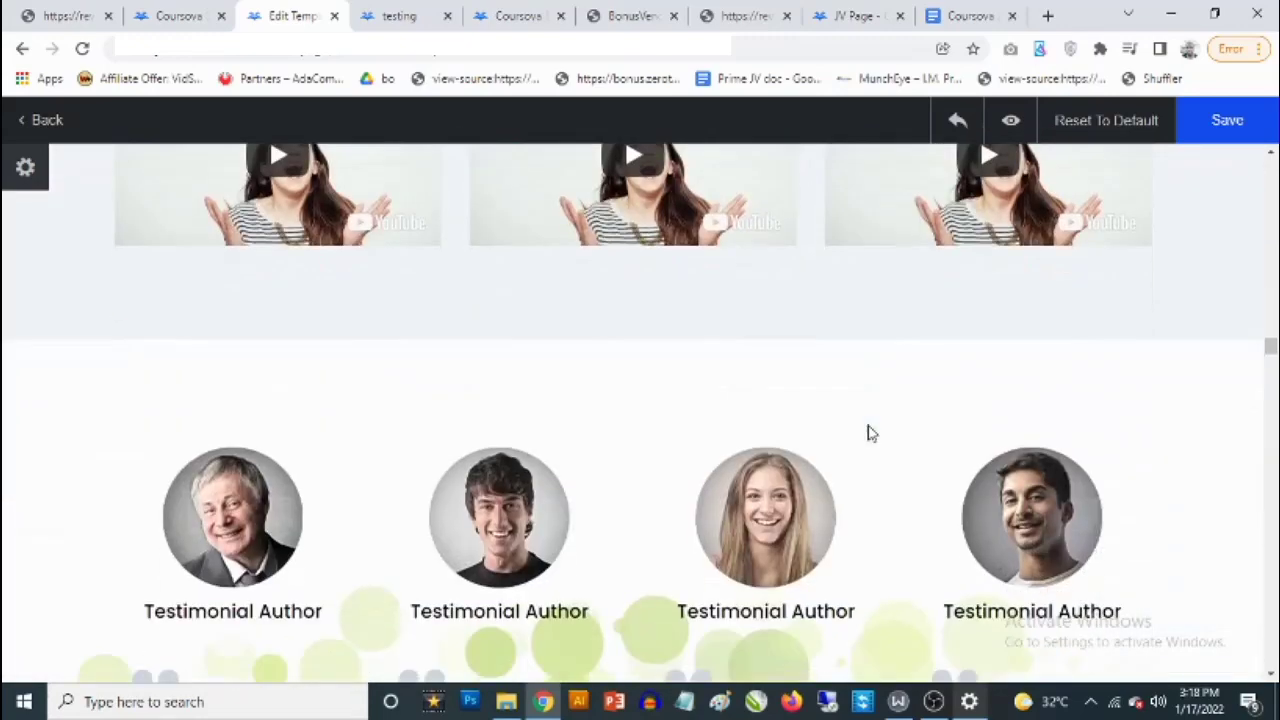
scroll(868, 432, "down", 6)
scroll(866, 434, "up", 3)
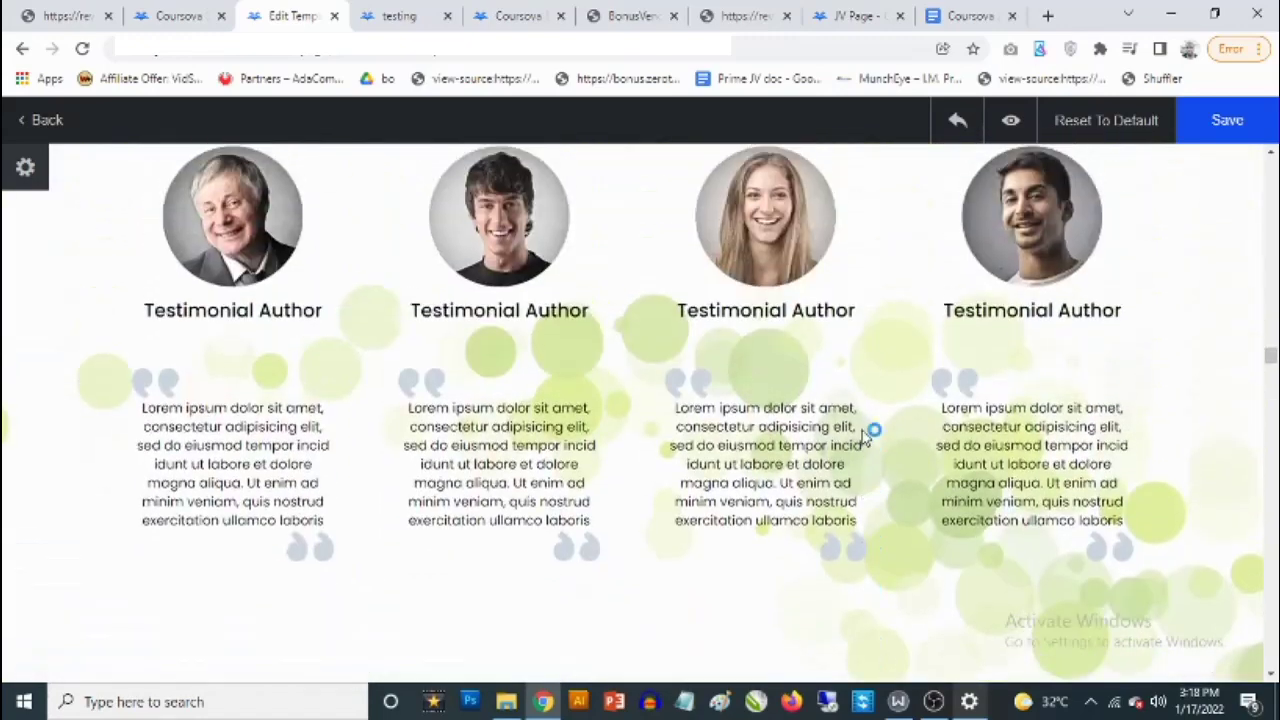
scroll(866, 434, "up", 7)
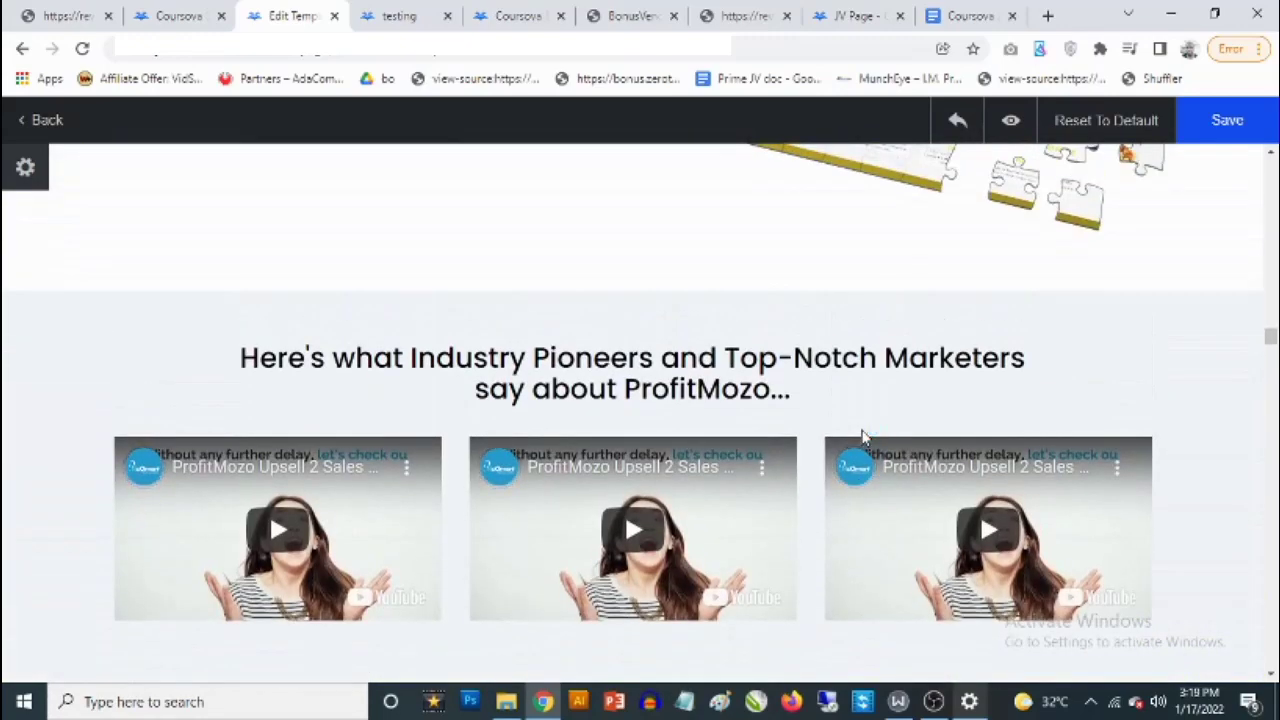
scroll(857, 386, "up", 5)
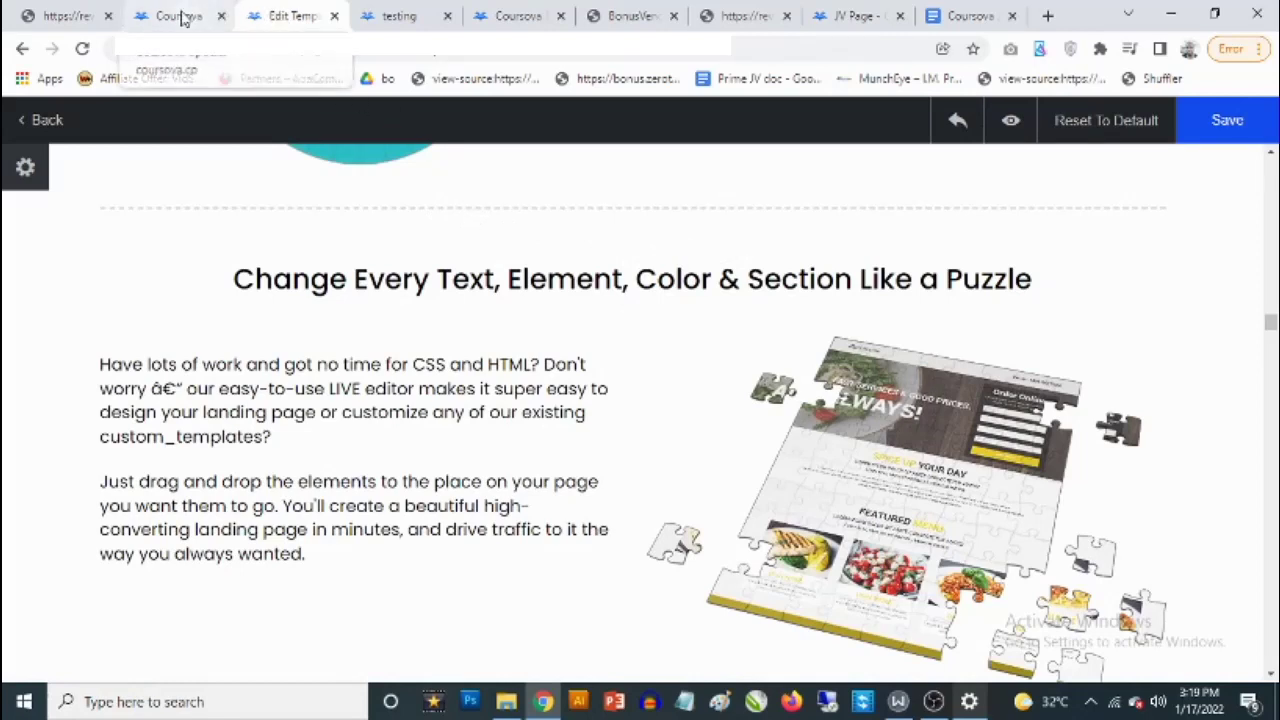
left_click(22, 49)
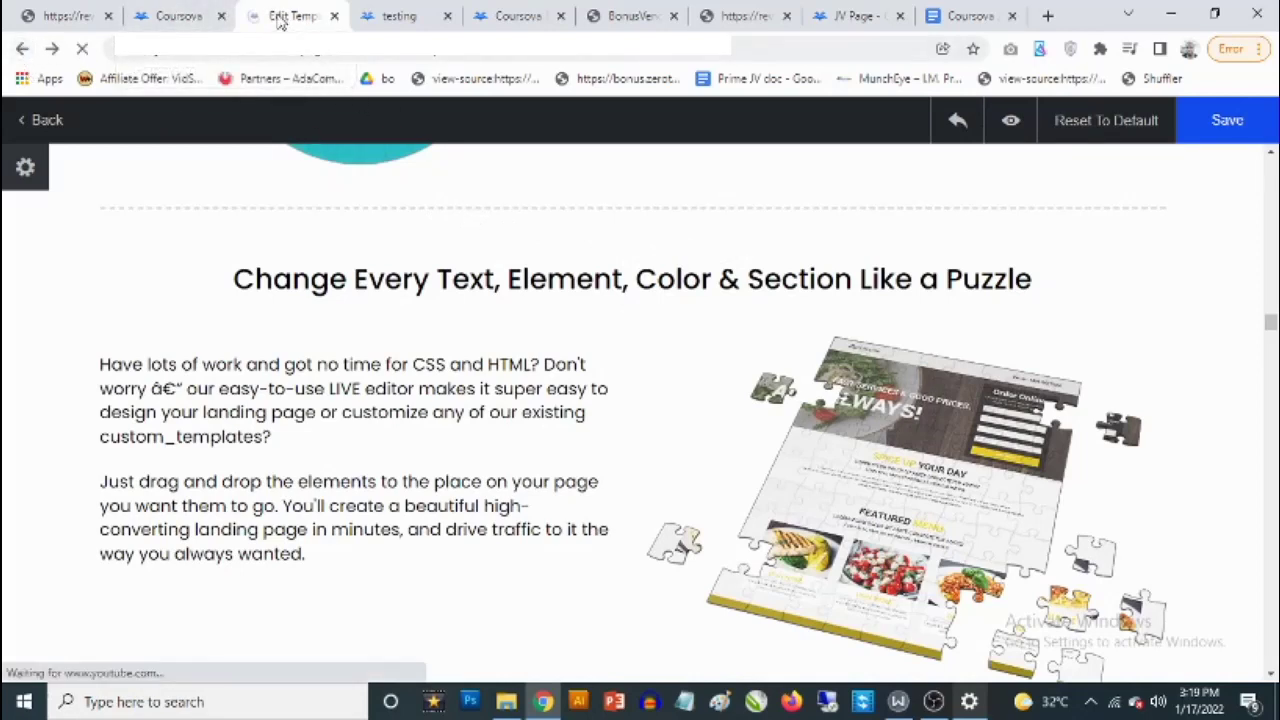
Step: Switch to the Mega Bonus Bundle page and look through the Coursova offer features, the bundle offer and the first bonus
left_click(46, 10)
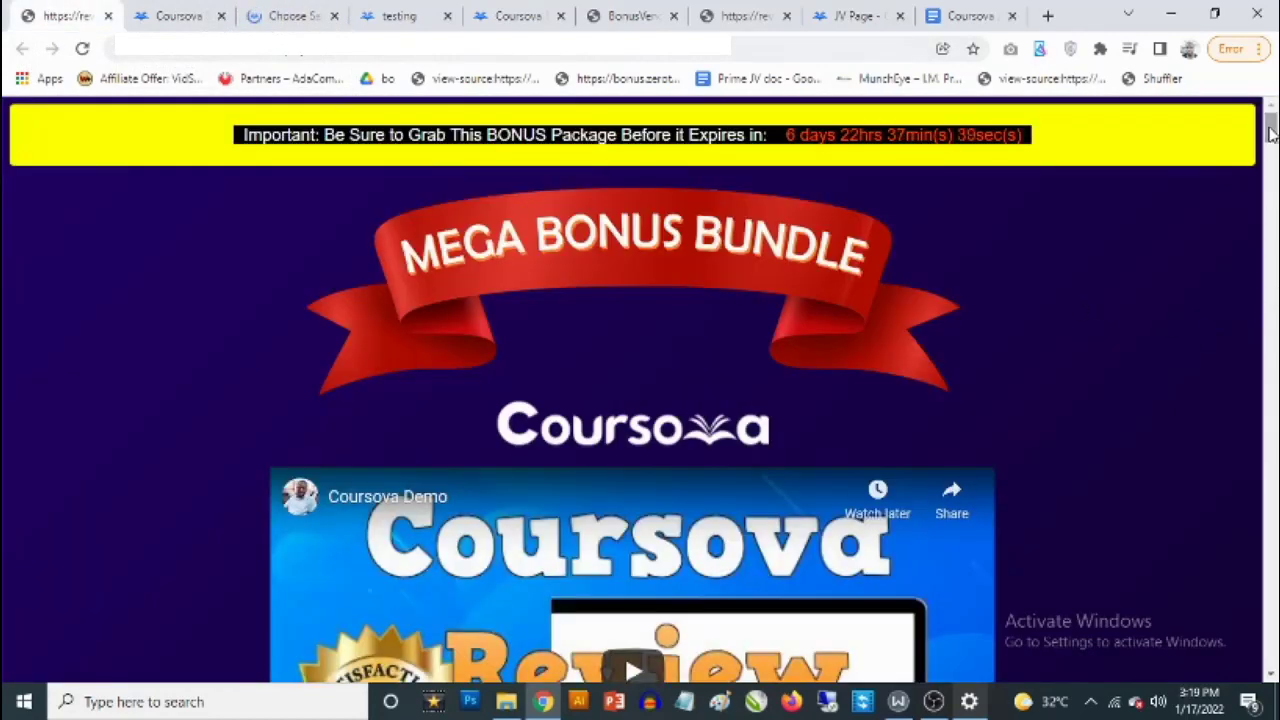
left_click_drag(1270, 130, 1215, 260)
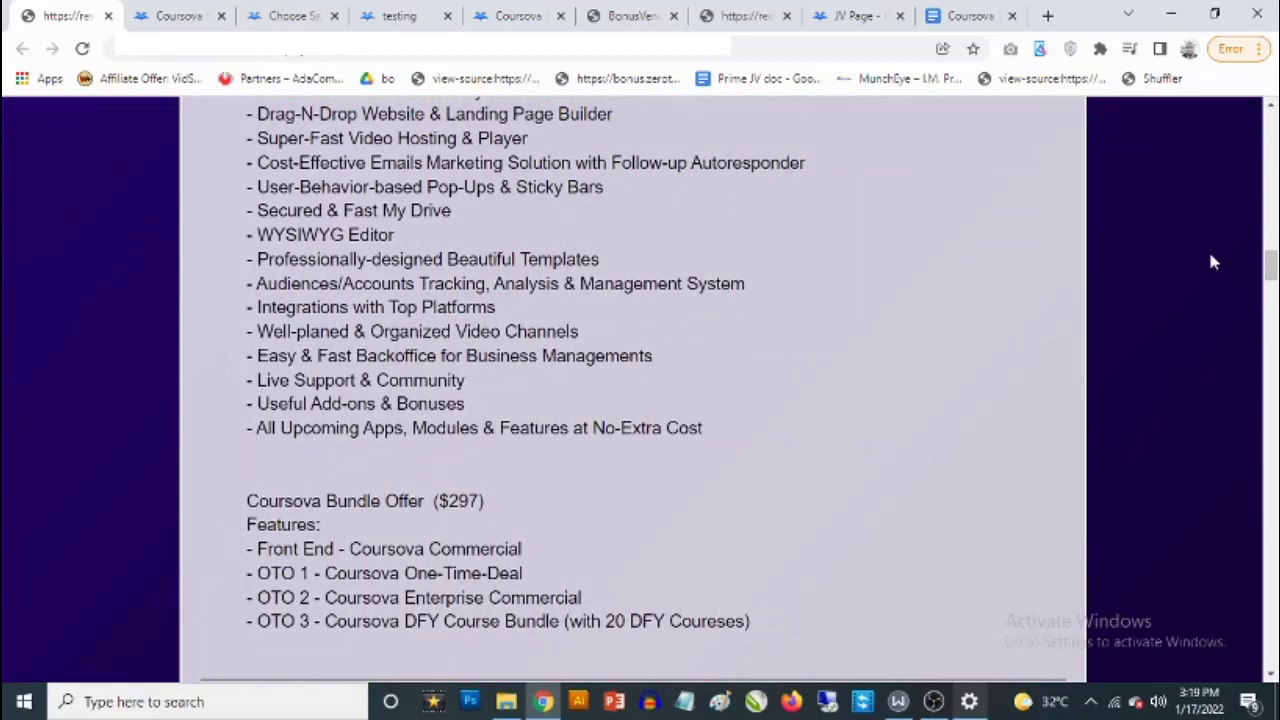
scroll(1212, 262, "down", 3)
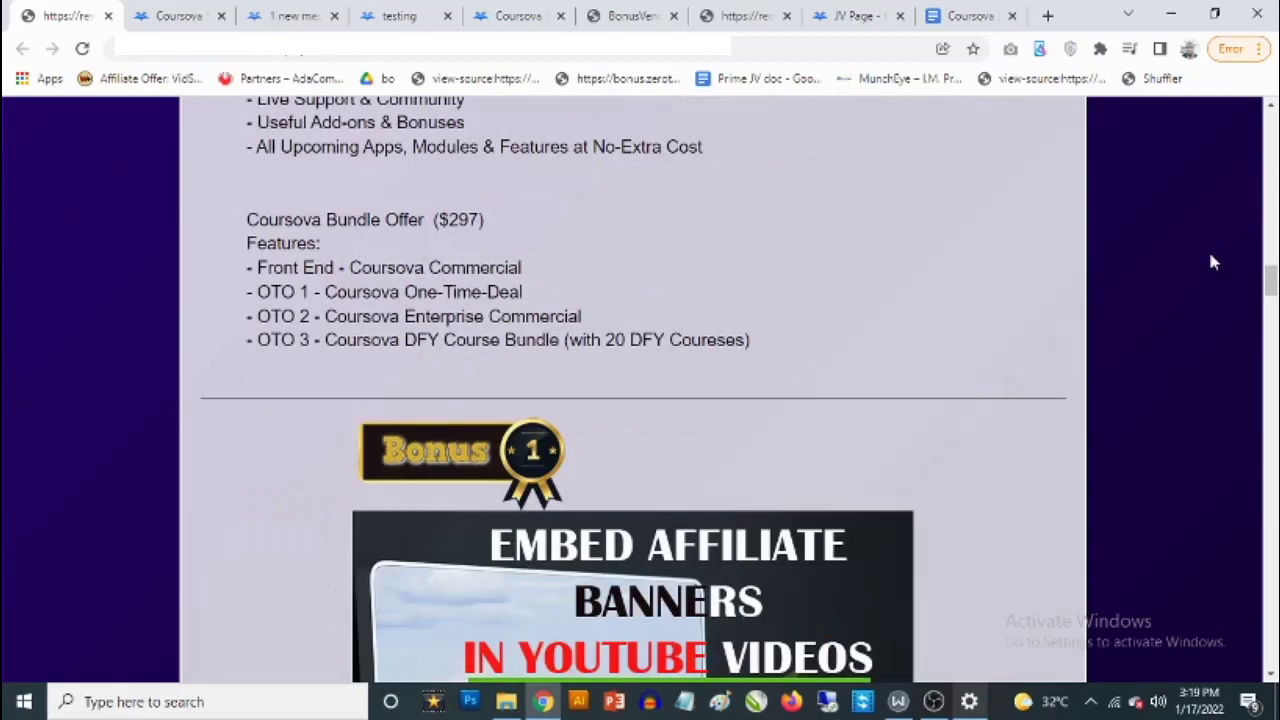
scroll(1200, 270, "down", 3)
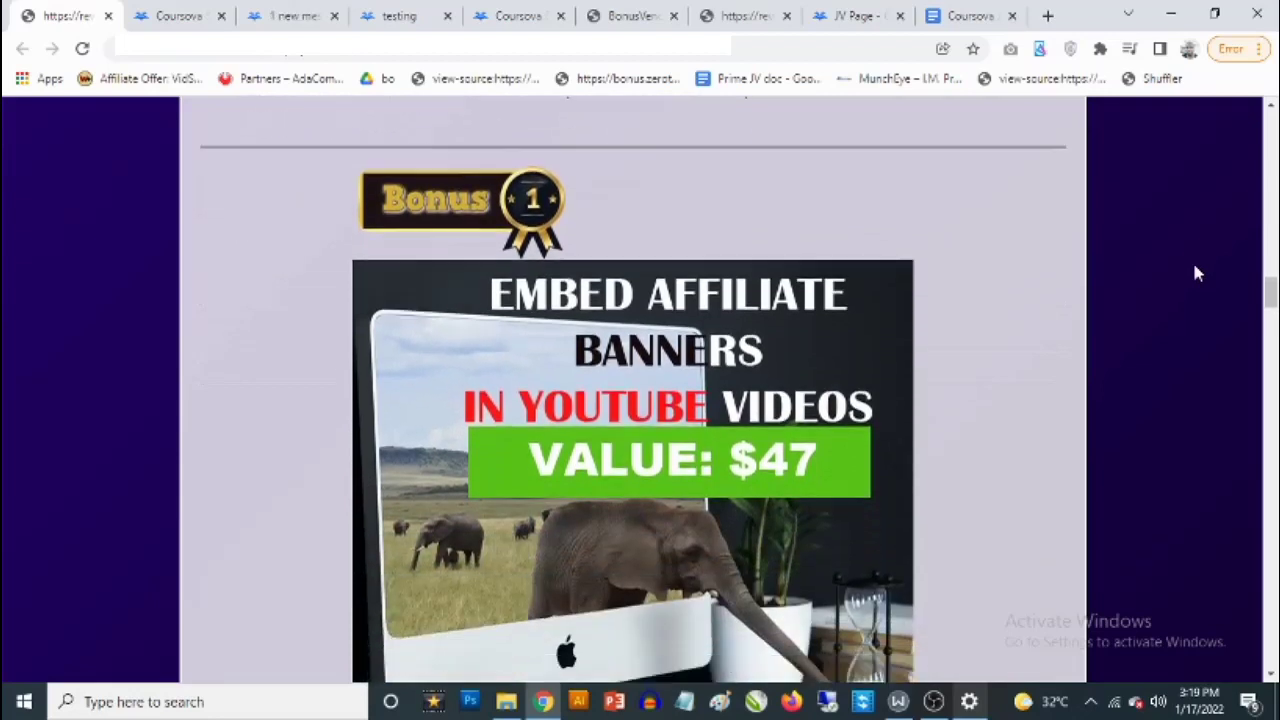